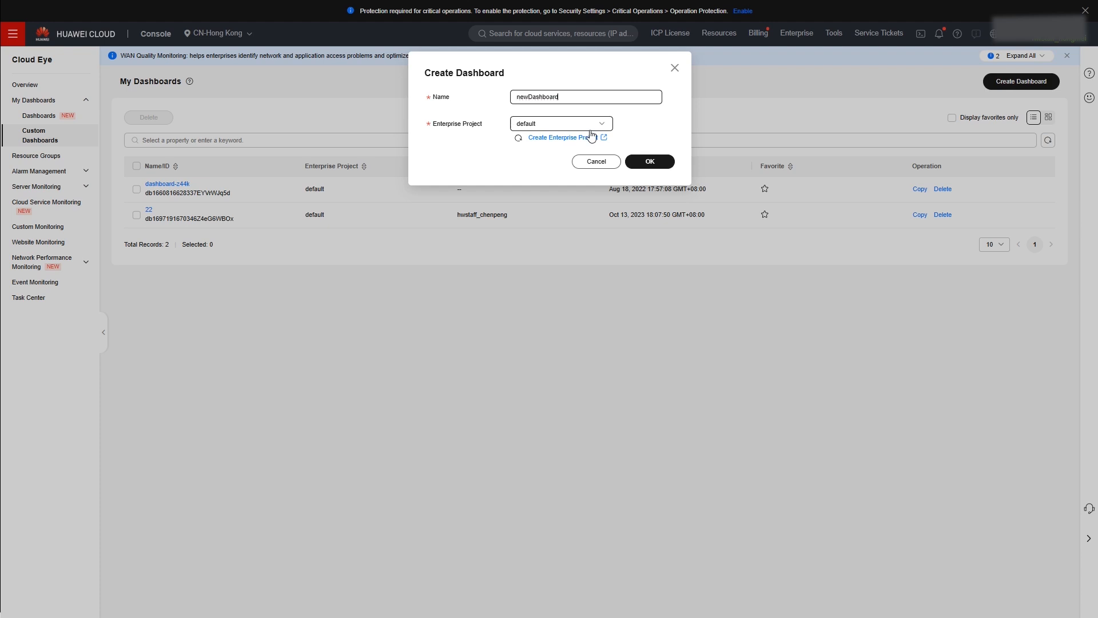
- Create the dashboard newDashboard in the enterprise project DND_for_auto_test
{"action": "left_click", "coordinate": [590, 127]}
{"action": "left_click", "coordinate": [553, 180]}
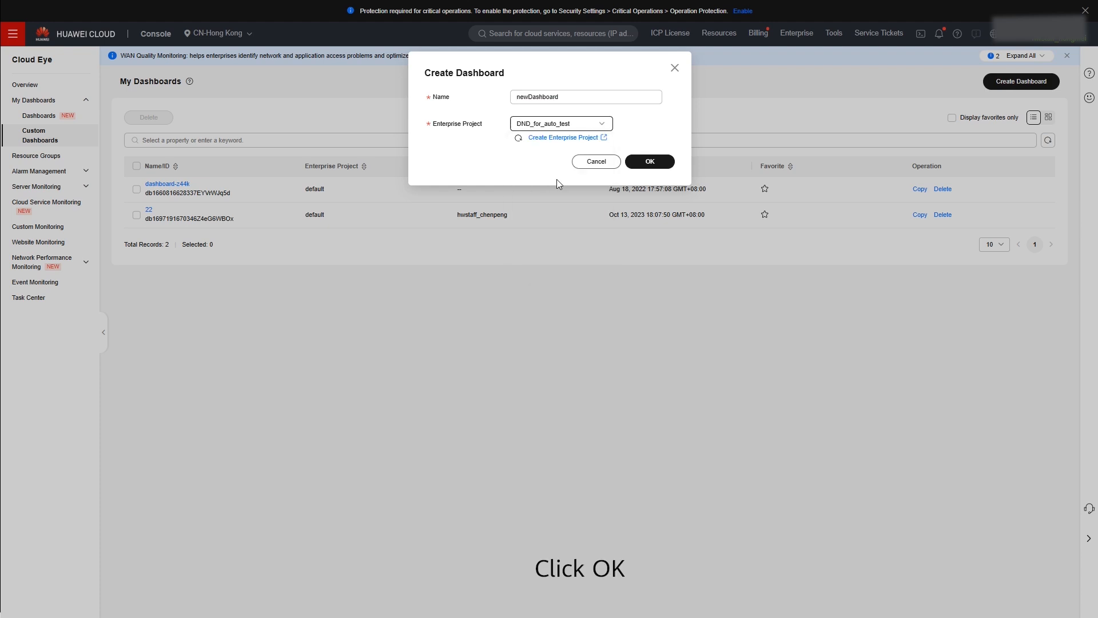
{"action": "left_click", "coordinate": [657, 168]}
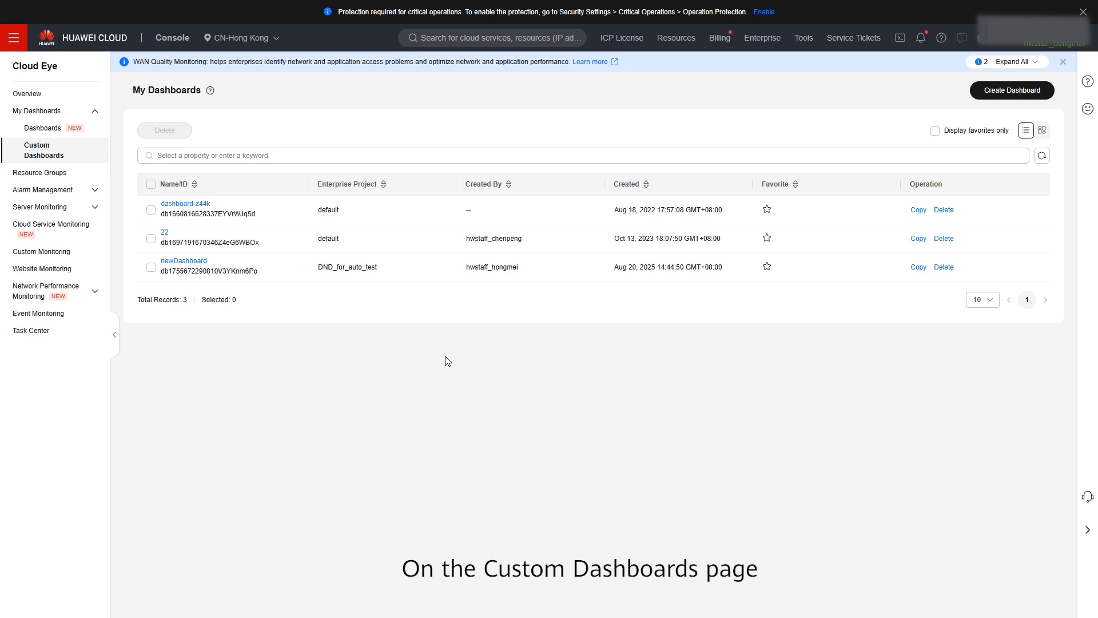
- Open newDashboard and start creating a new graph on it
{"action": "left_click", "coordinate": [198, 263]}
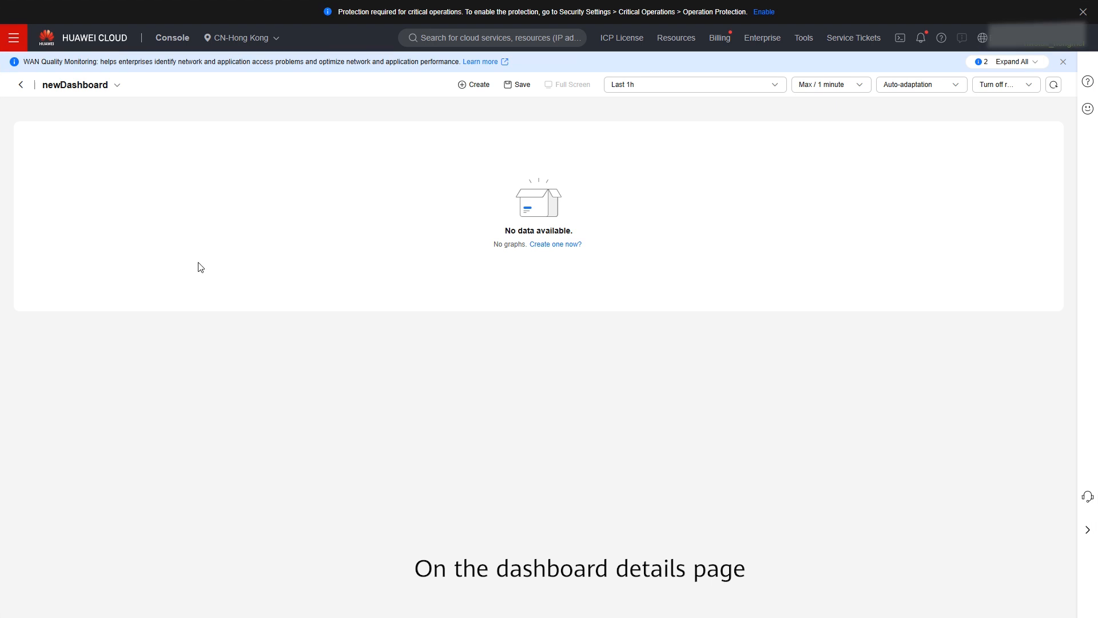
{"action": "left_click", "coordinate": [473, 85]}
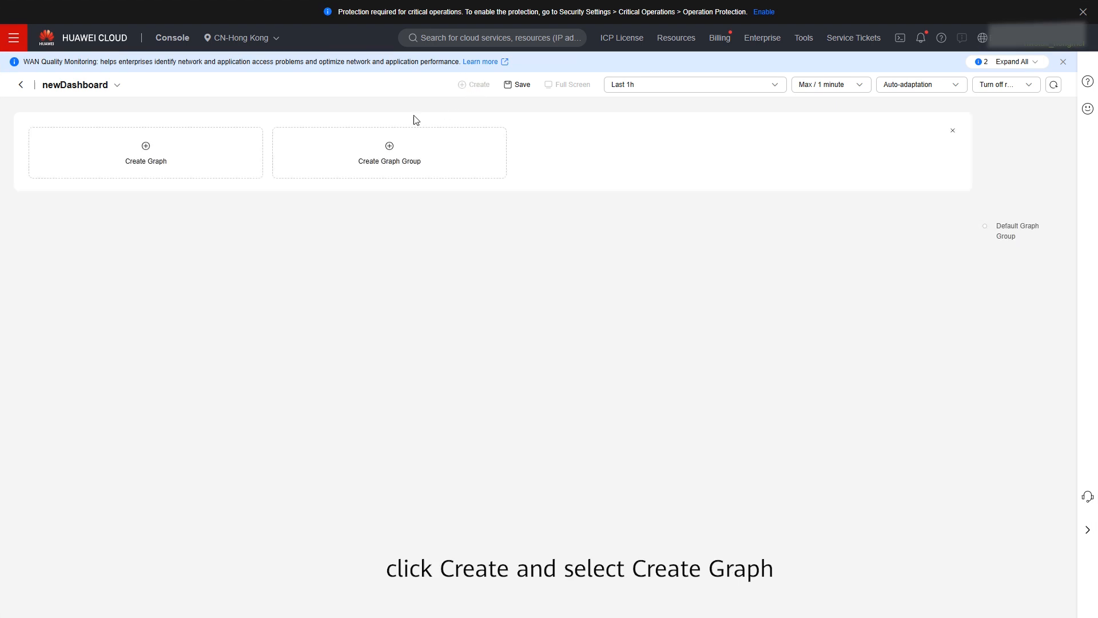
{"action": "left_click", "coordinate": [147, 150]}
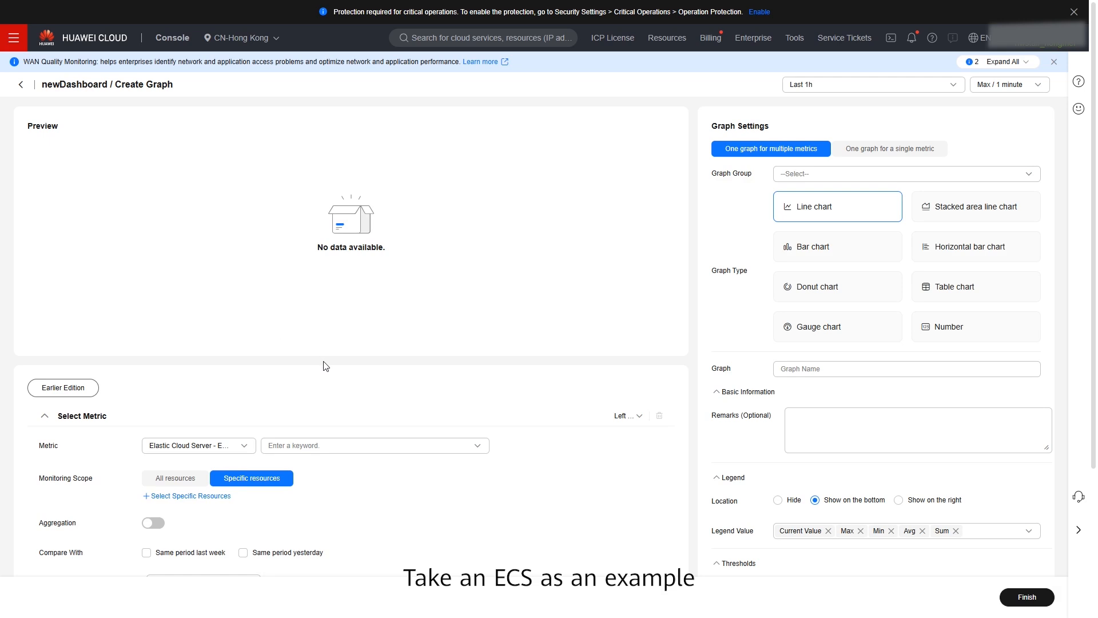
- Set the graph's metric to Elastic Cloud Server - ECSs with the ECSs / CPU Usage metric
{"action": "scroll", "coordinate": [326, 366], "scroll_direction": "down", "scroll_amount": 2}
{"action": "left_click", "coordinate": [222, 332]}
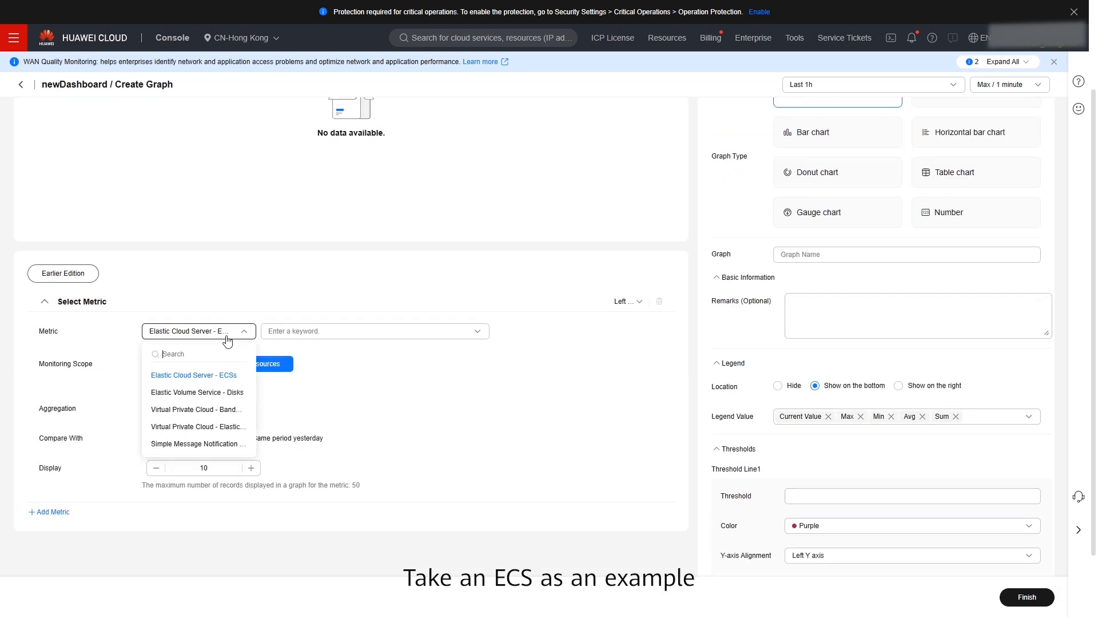
{"action": "left_click", "coordinate": [191, 375]}
{"action": "left_click", "coordinate": [313, 337]}
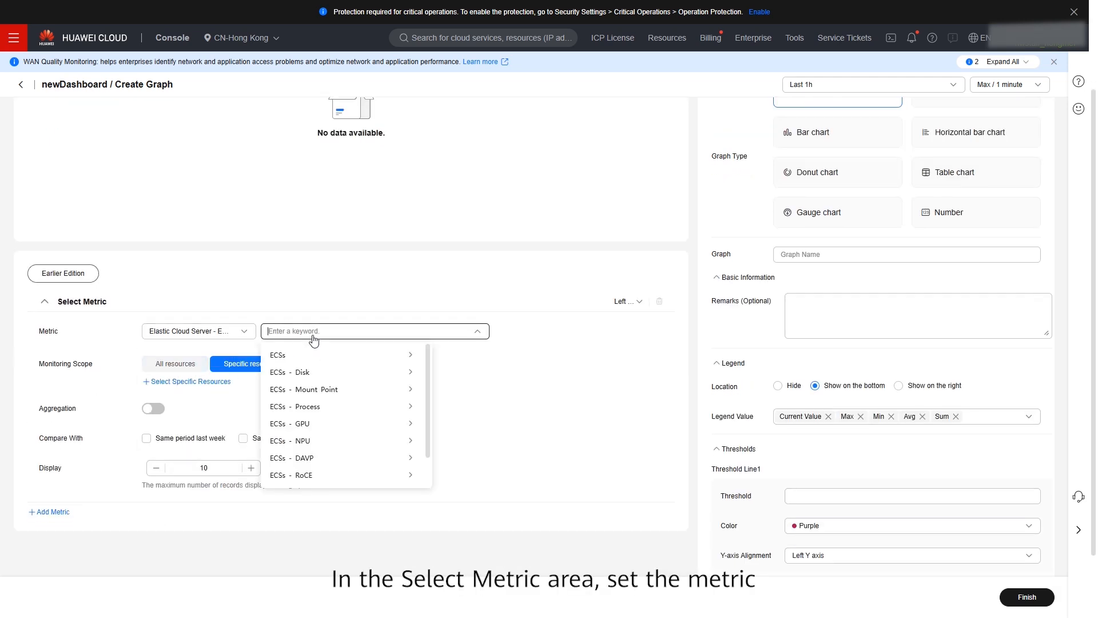
{"action": "type", "text": "CPU"}
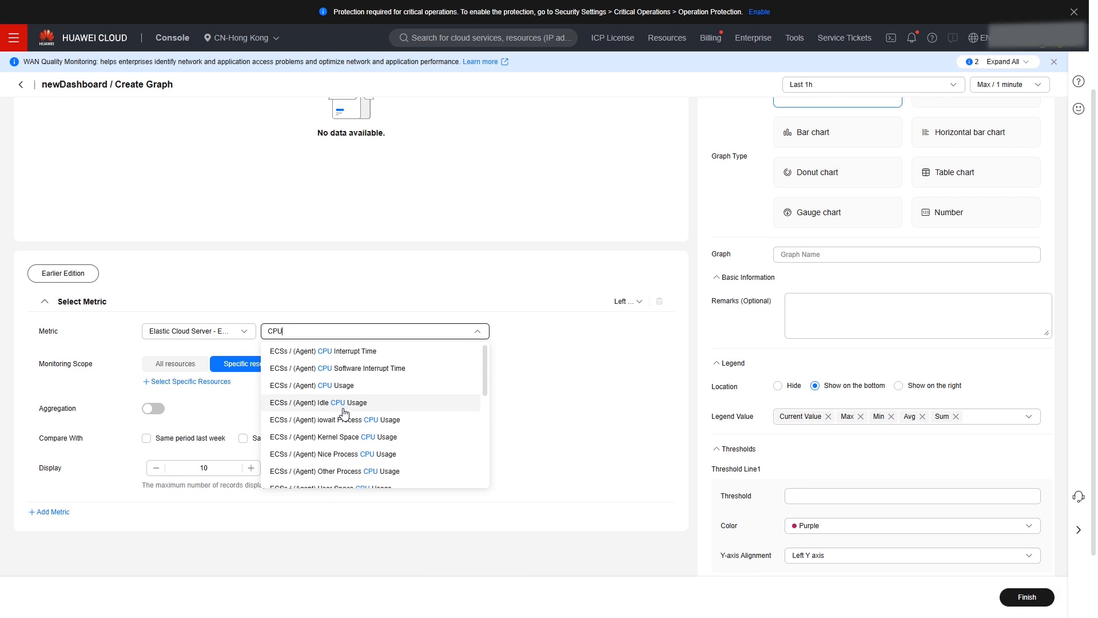
{"action": "scroll", "coordinate": [317, 408], "scroll_direction": "down", "scroll_amount": 3}
{"action": "left_click", "coordinate": [319, 465]}
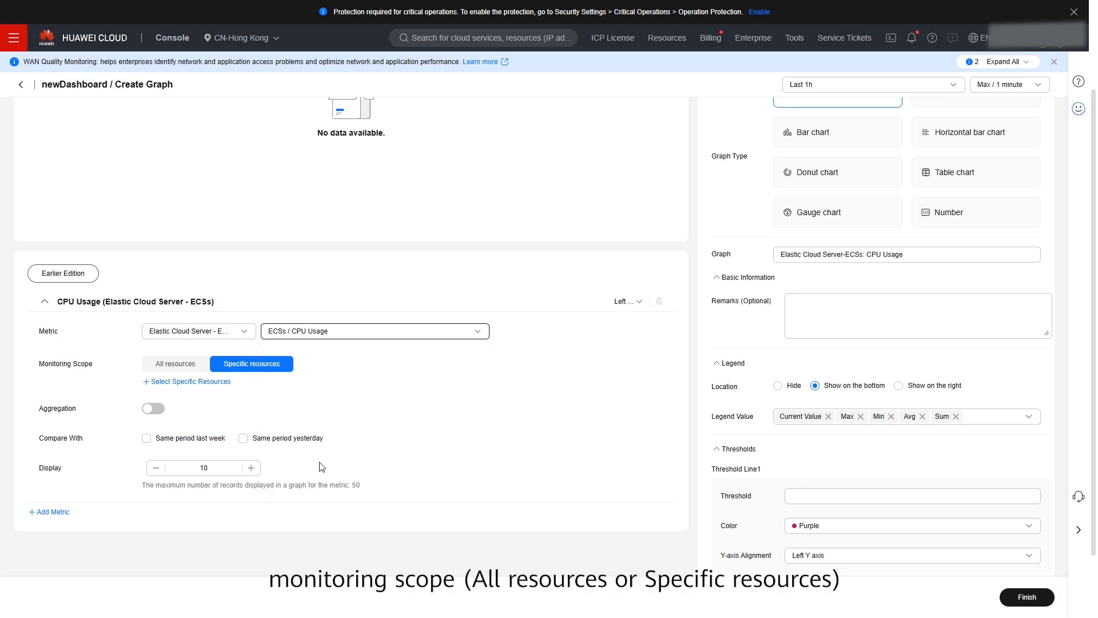
- Set the monitoring scope to All resources and aggregate by Avg over all resources of the current user
{"action": "left_click", "coordinate": [186, 366]}
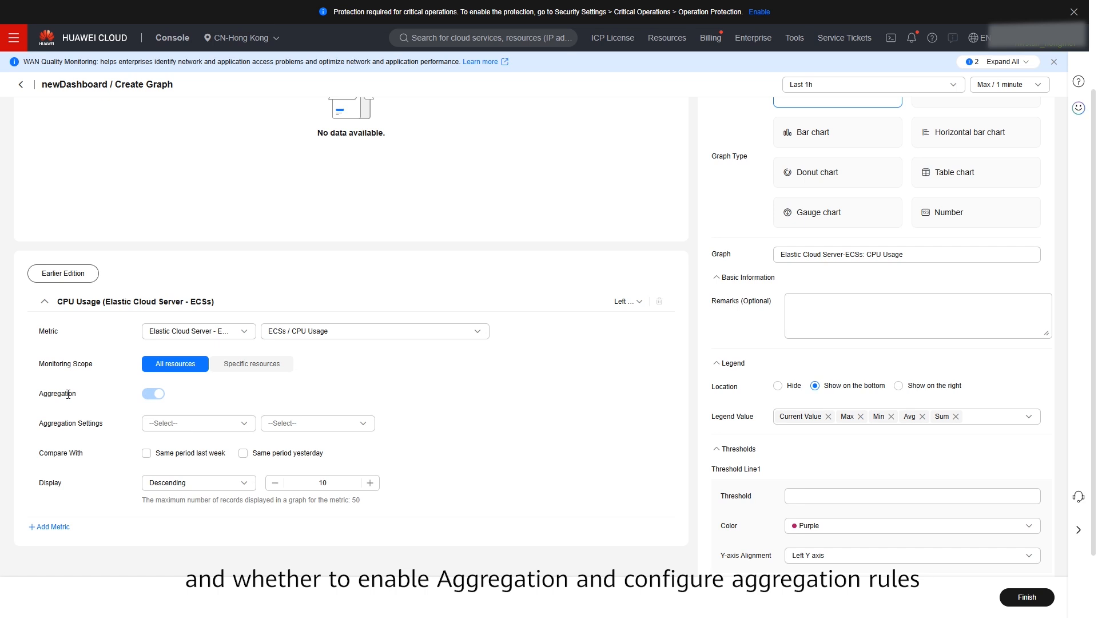
{"action": "left_click", "coordinate": [155, 424]}
{"action": "left_click", "coordinate": [171, 448]}
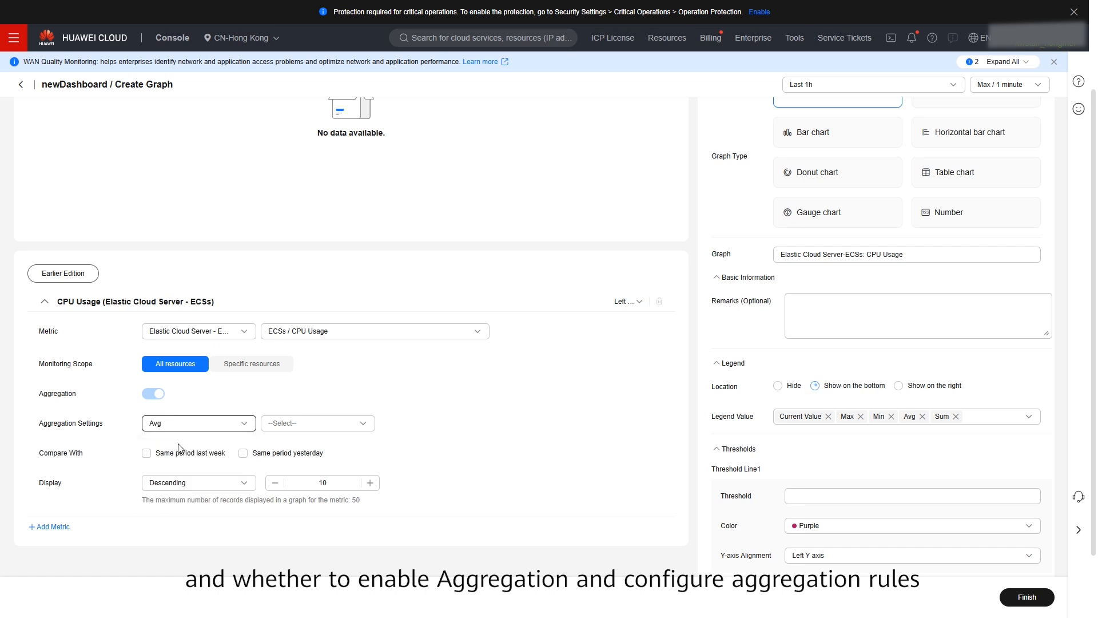
{"action": "left_click", "coordinate": [297, 423]}
{"action": "left_click", "coordinate": [295, 447]}
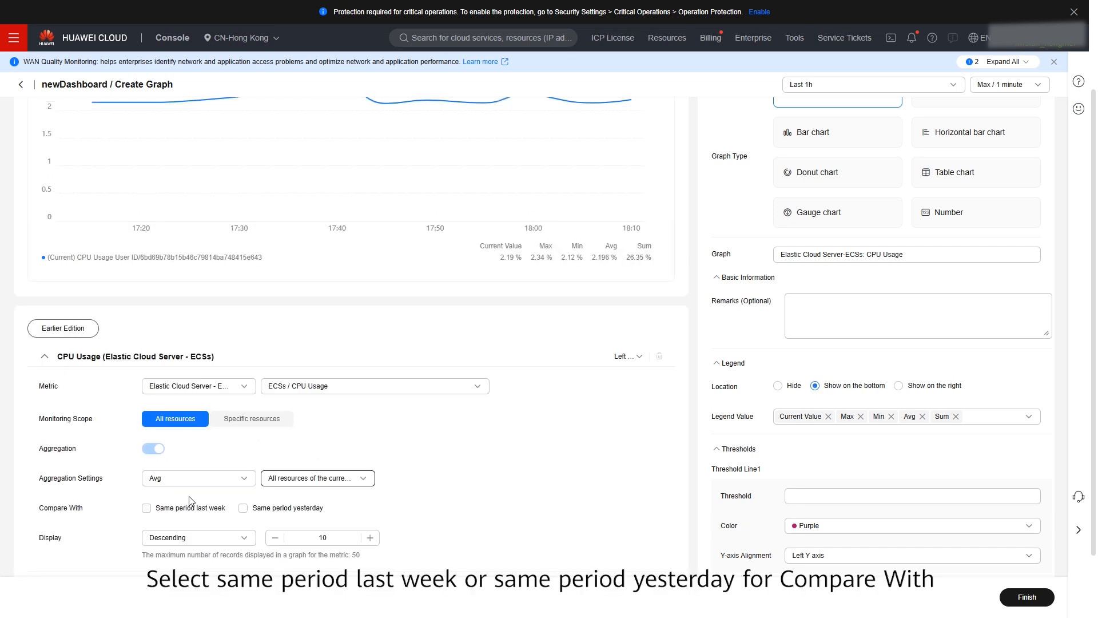
- Compare the metric with the same period last week and keep it on the left Y axis
{"action": "left_click", "coordinate": [148, 509]}
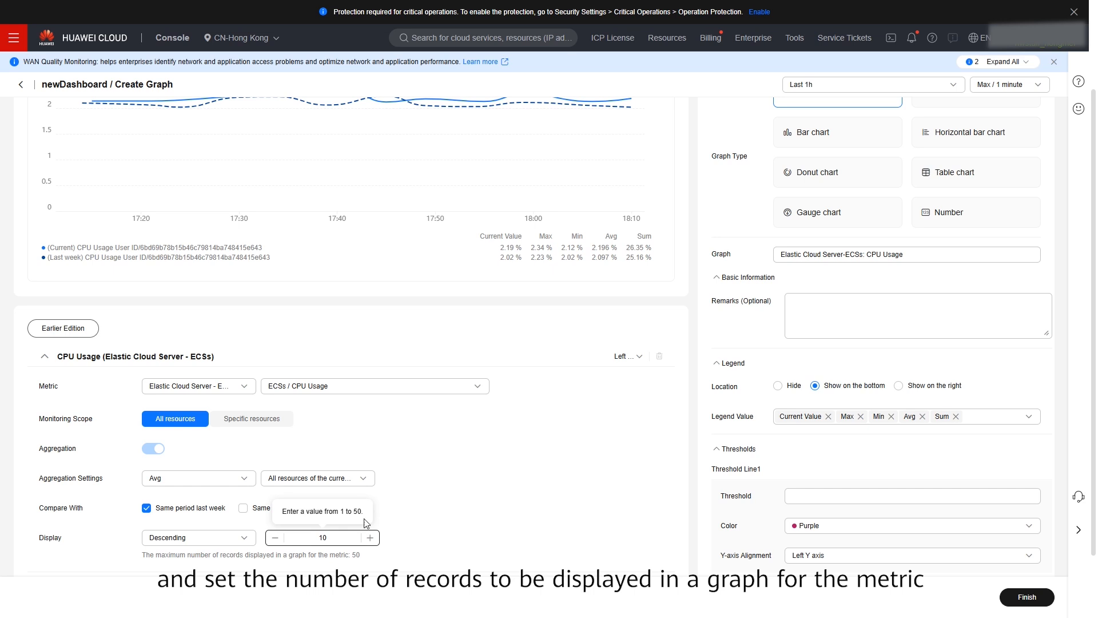
{"action": "left_click", "coordinate": [639, 358]}
{"action": "left_click", "coordinate": [638, 380]}
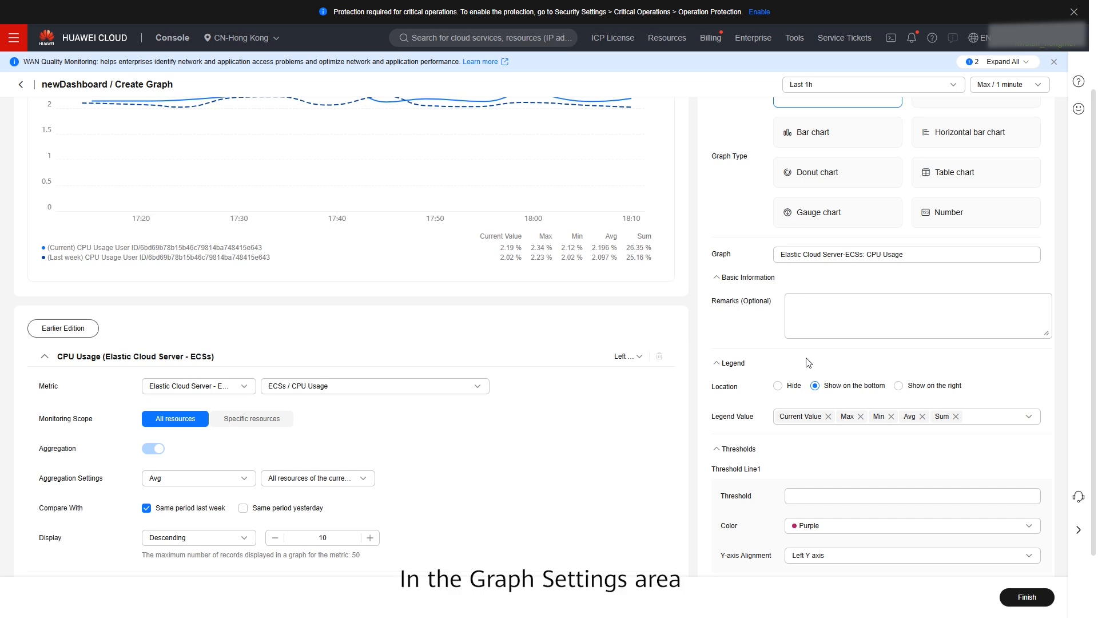
- Create a graph group named Graph group 1 and assign the graph to it
{"action": "scroll", "coordinate": [803, 365], "scroll_direction": "up", "scroll_amount": 2}
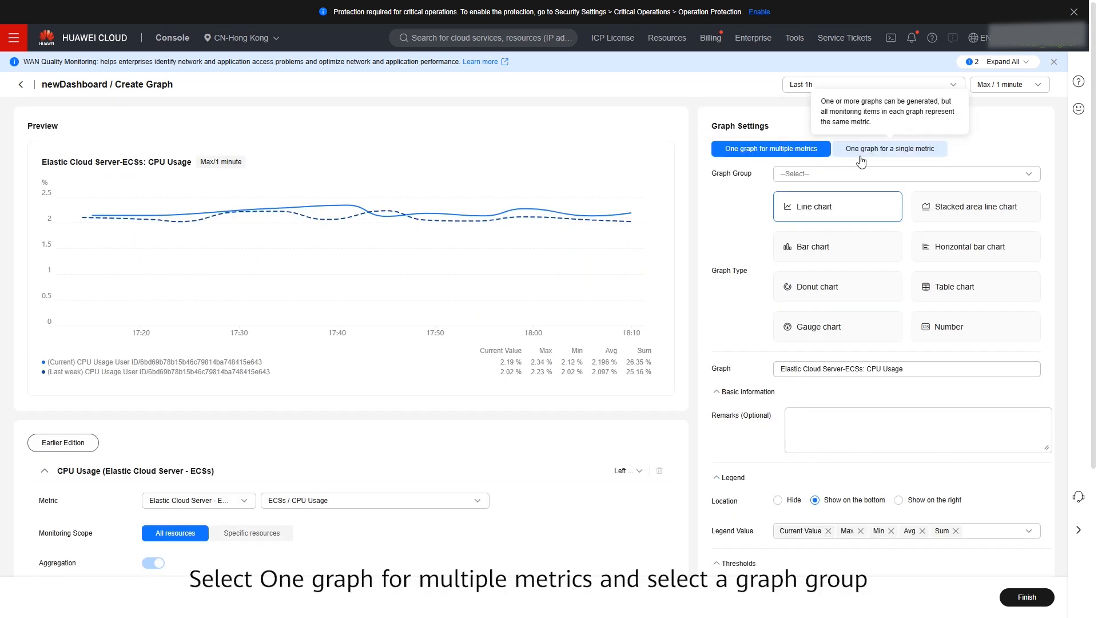
{"action": "left_click", "coordinate": [794, 174]}
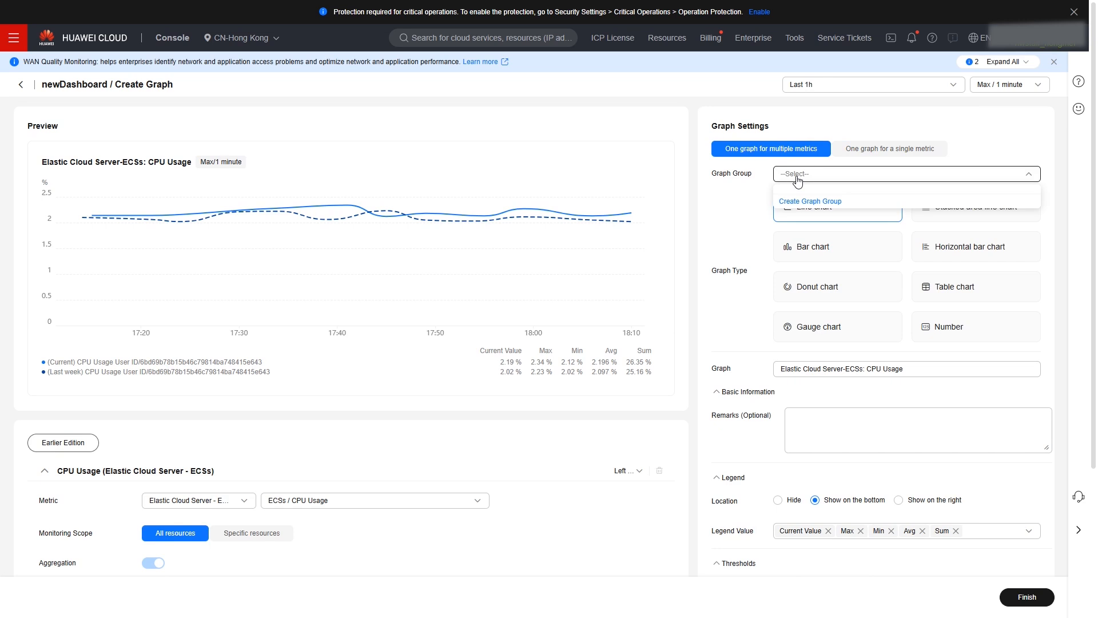
{"action": "left_click", "coordinate": [794, 203]}
{"action": "type", "text": "Graph group"}
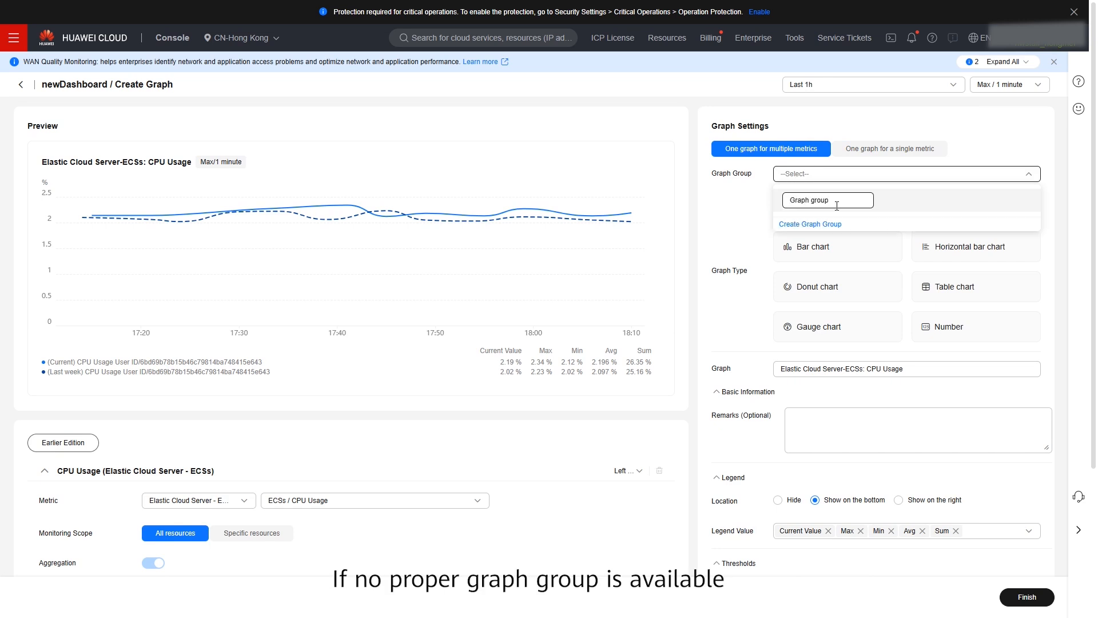
{"action": "type", "text": " 1"}
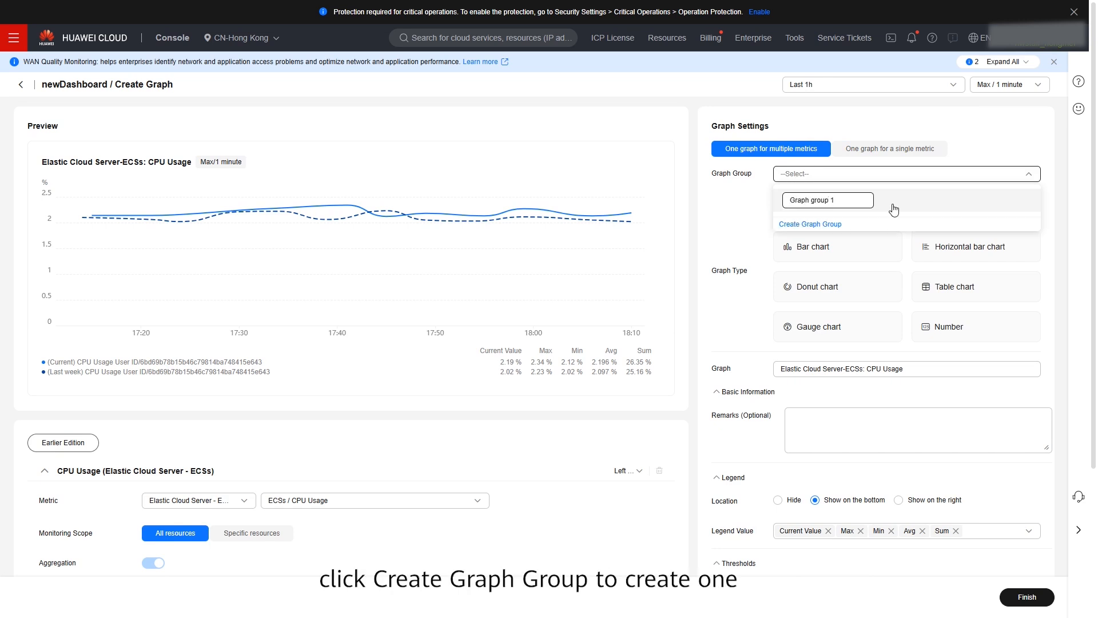
{"action": "key", "text": "Return"}
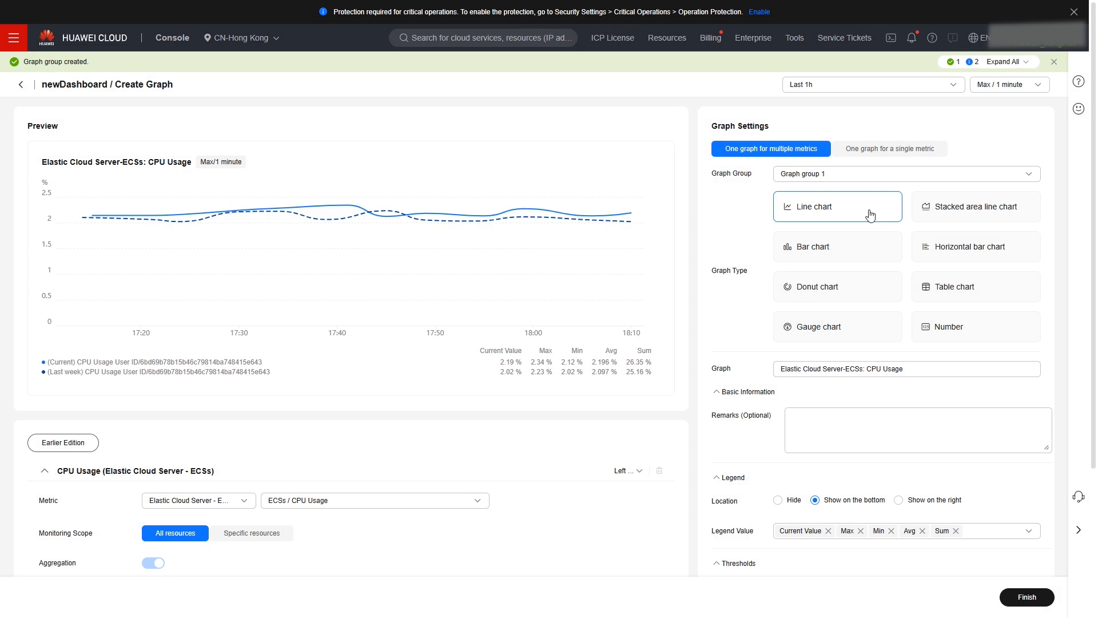
- Enter ECS as the graph remarks, keep all legend values, and finish creating the graph
{"action": "left_click", "coordinate": [851, 421]}
{"action": "type", "text": "ECS"}
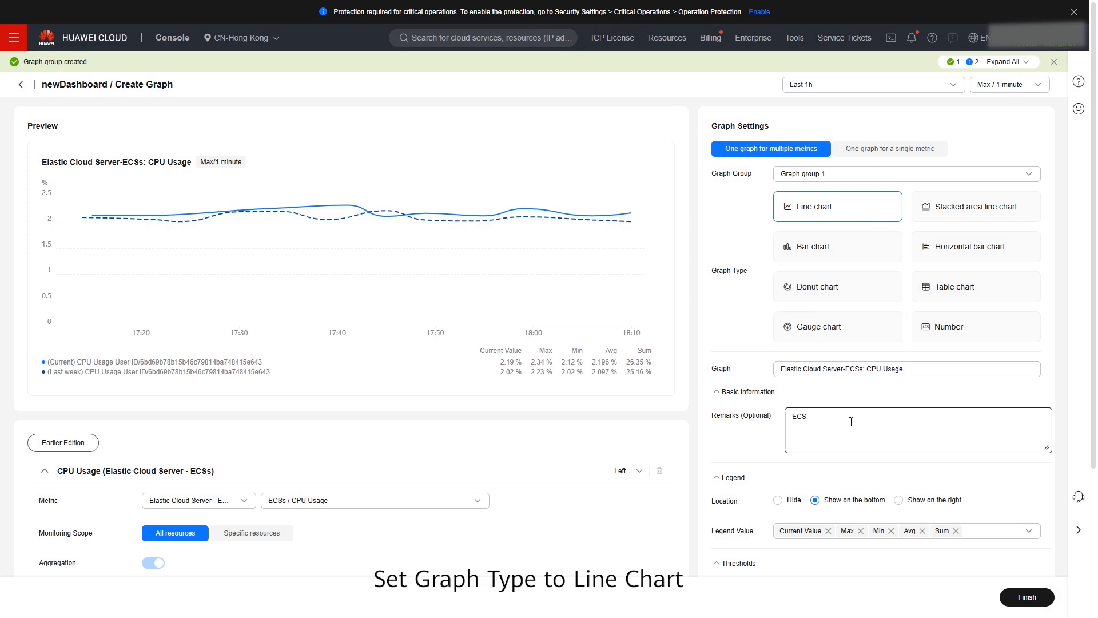
{"action": "scroll", "coordinate": [851, 421], "scroll_direction": "down", "scroll_amount": 2}
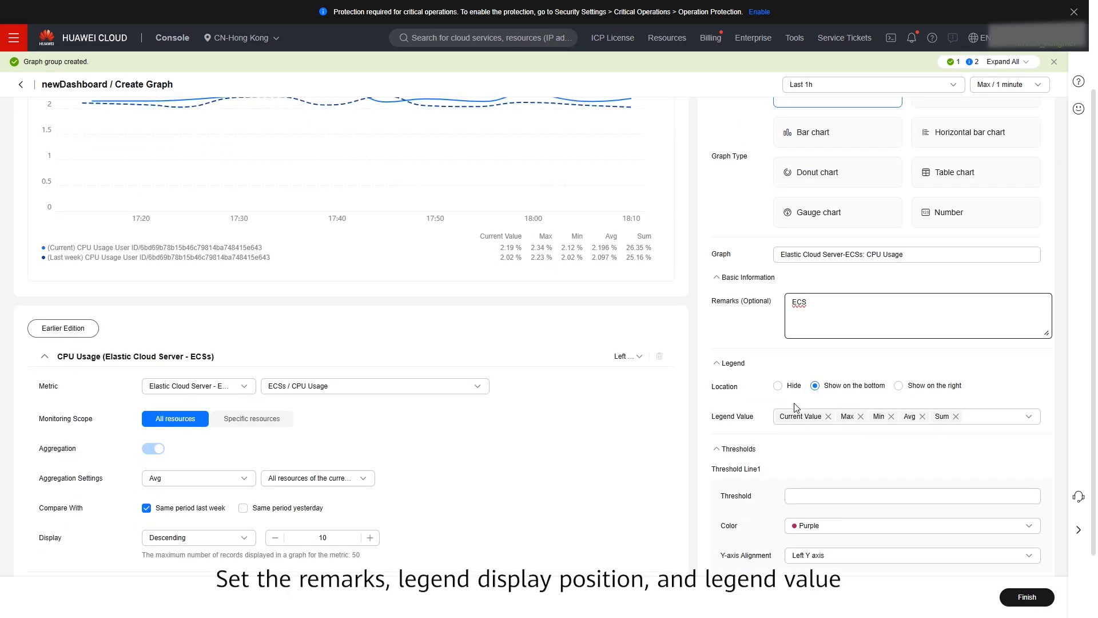
{"action": "scroll", "coordinate": [782, 396], "scroll_direction": "down", "scroll_amount": 1}
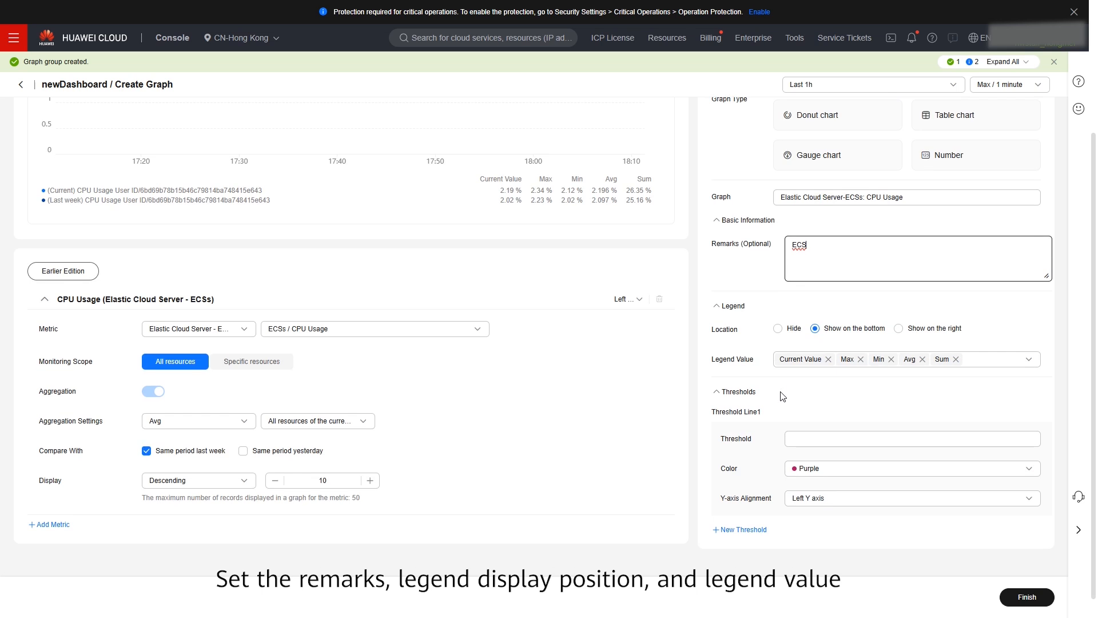
{"action": "scroll", "coordinate": [822, 392], "scroll_direction": "down", "scroll_amount": 1}
{"action": "left_click", "coordinate": [1008, 364]}
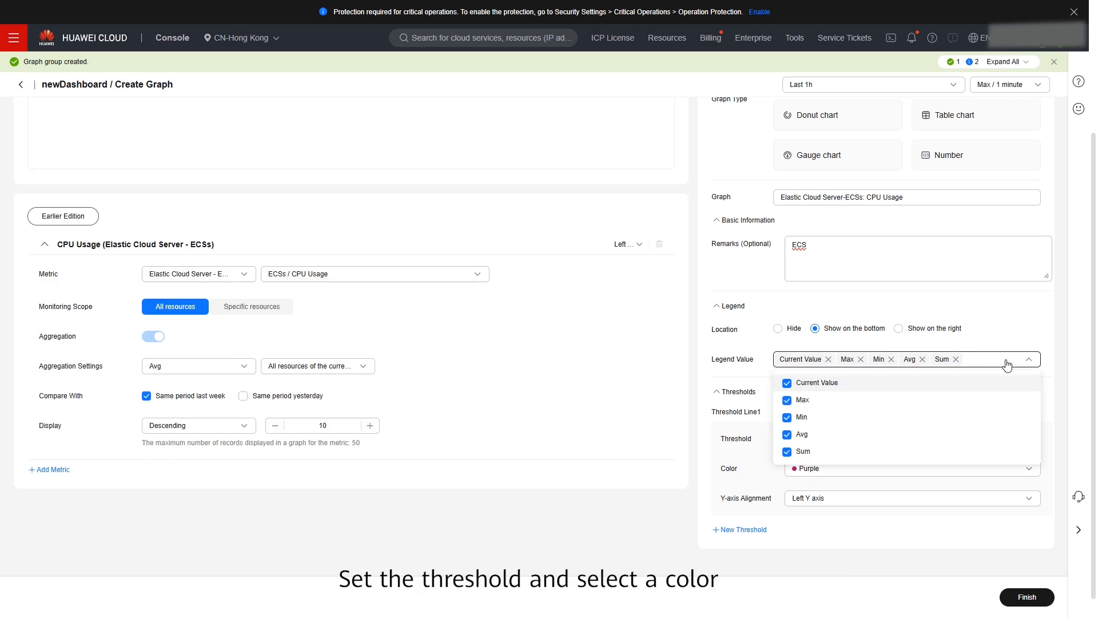
{"action": "left_click", "coordinate": [1008, 364]}
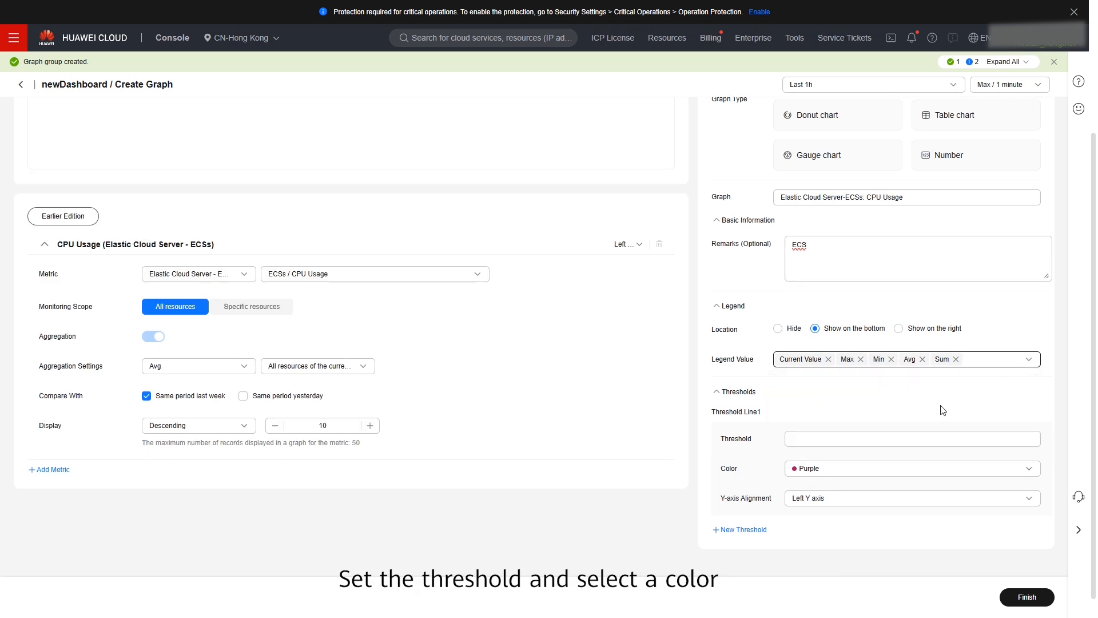
{"action": "left_click", "coordinate": [1024, 597]}
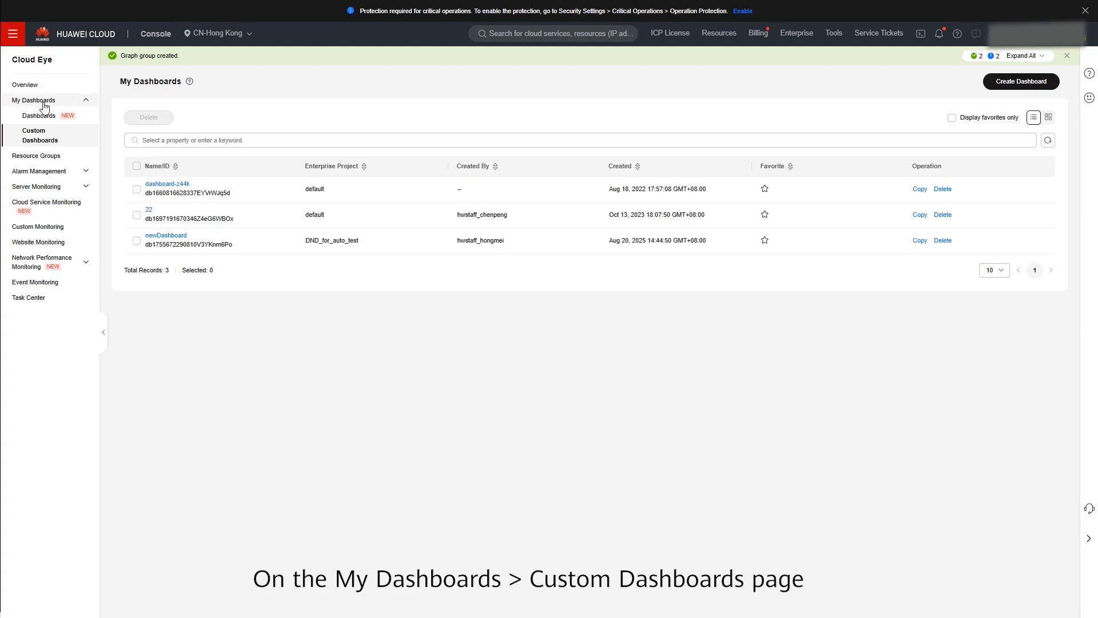
- Open the CPU Usage graph enlarged and set a custom time range from 08/12/2025 to 08/20/2025
{"action": "left_click", "coordinate": [178, 236]}
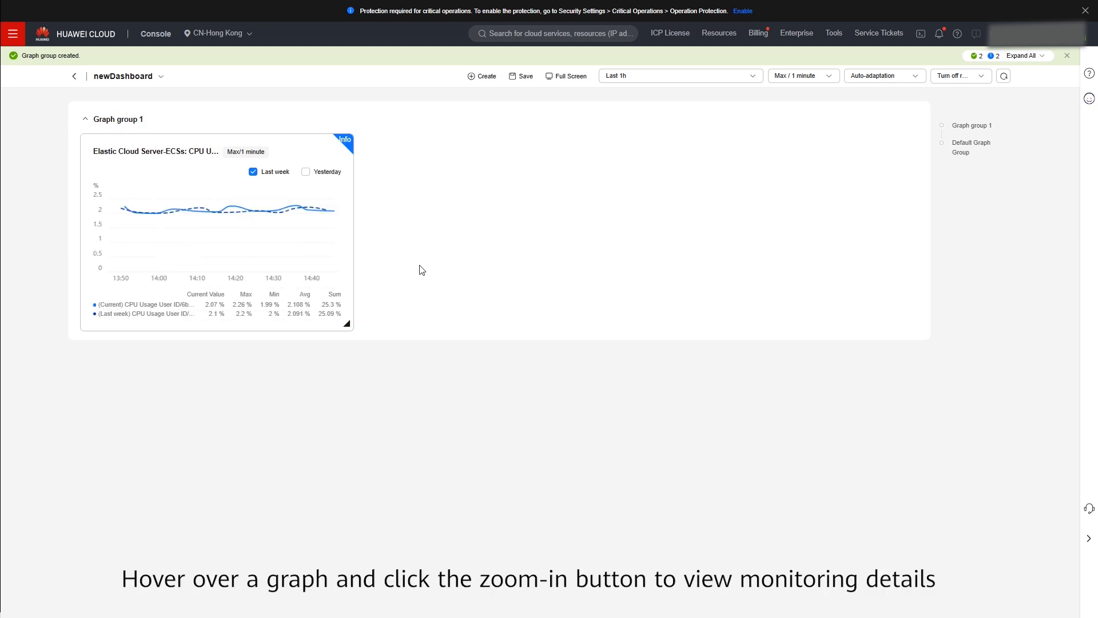
{"action": "left_click", "coordinate": [312, 157]}
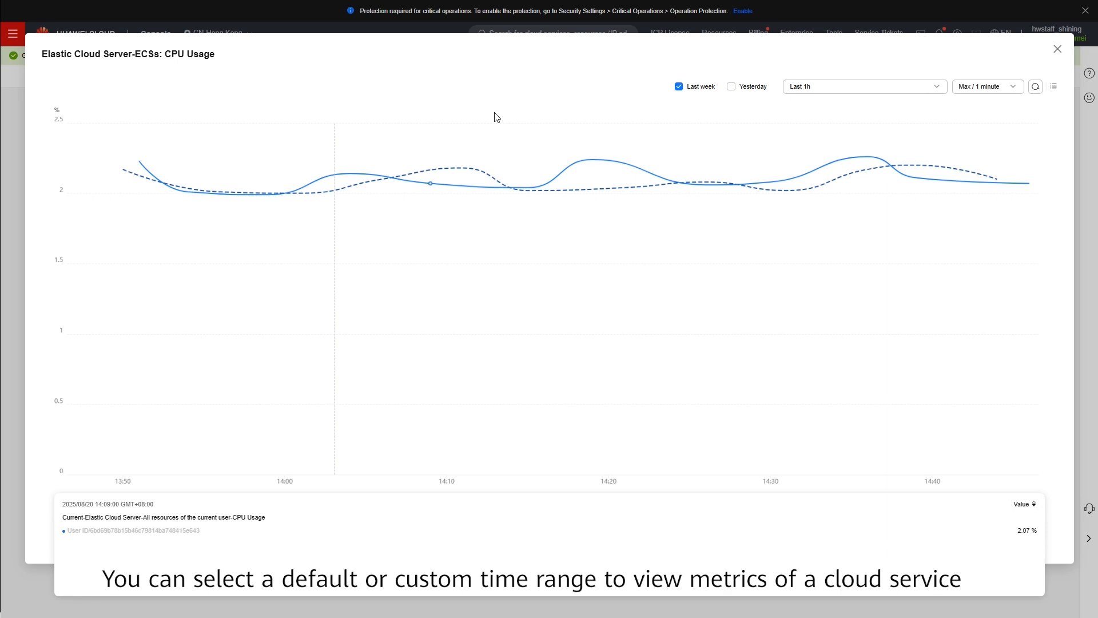
{"action": "left_click", "coordinate": [855, 93]}
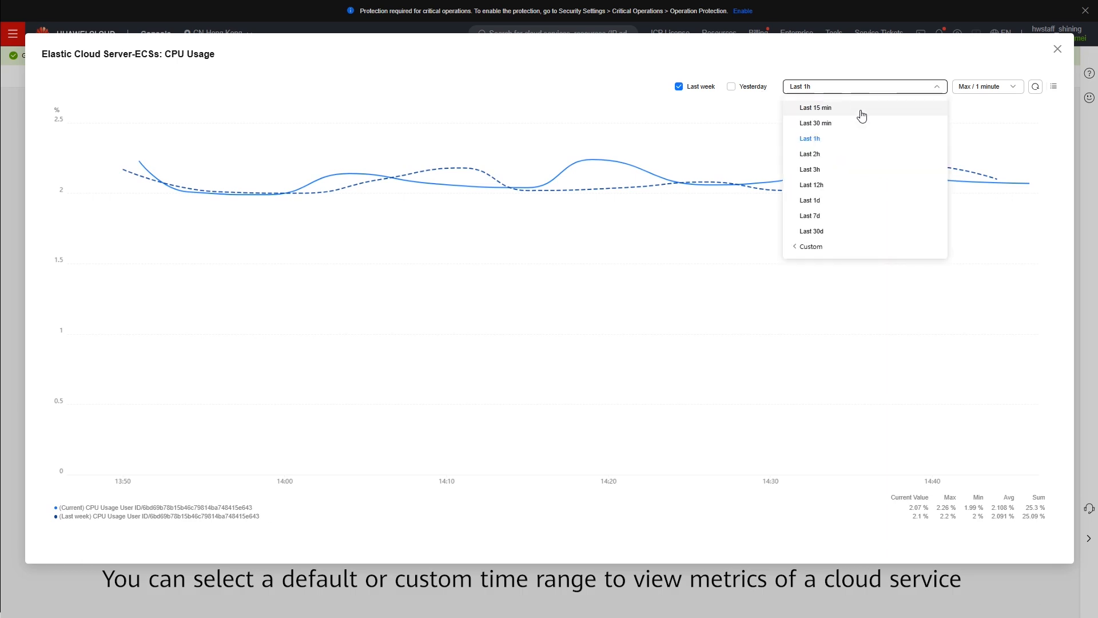
{"action": "left_click", "coordinate": [837, 252]}
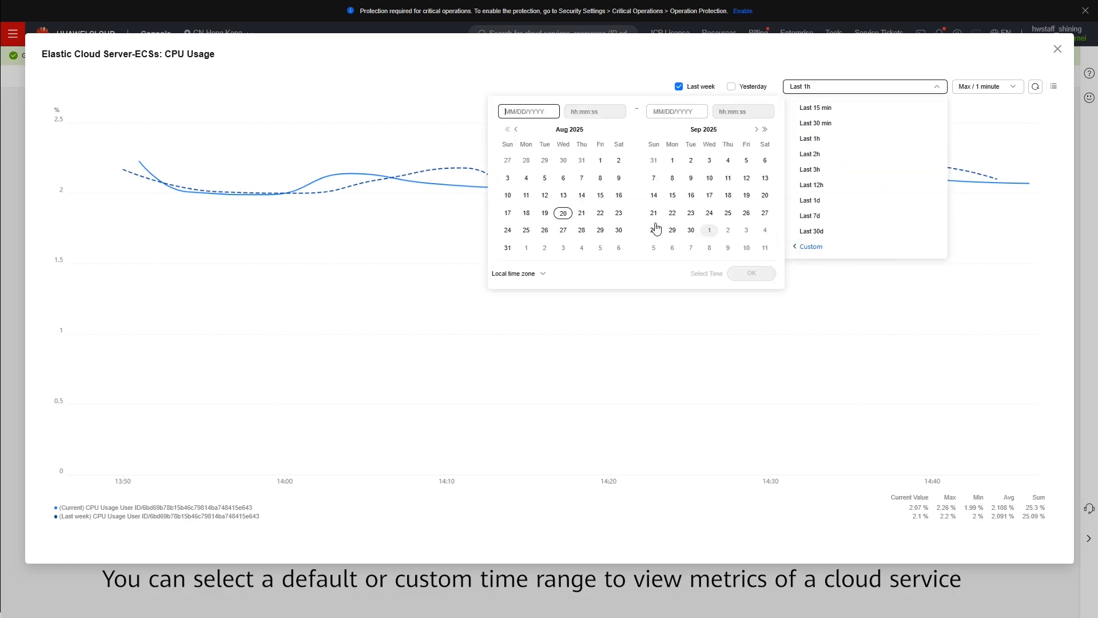
{"action": "left_click", "coordinate": [544, 195]}
{"action": "left_click", "coordinate": [563, 213]}
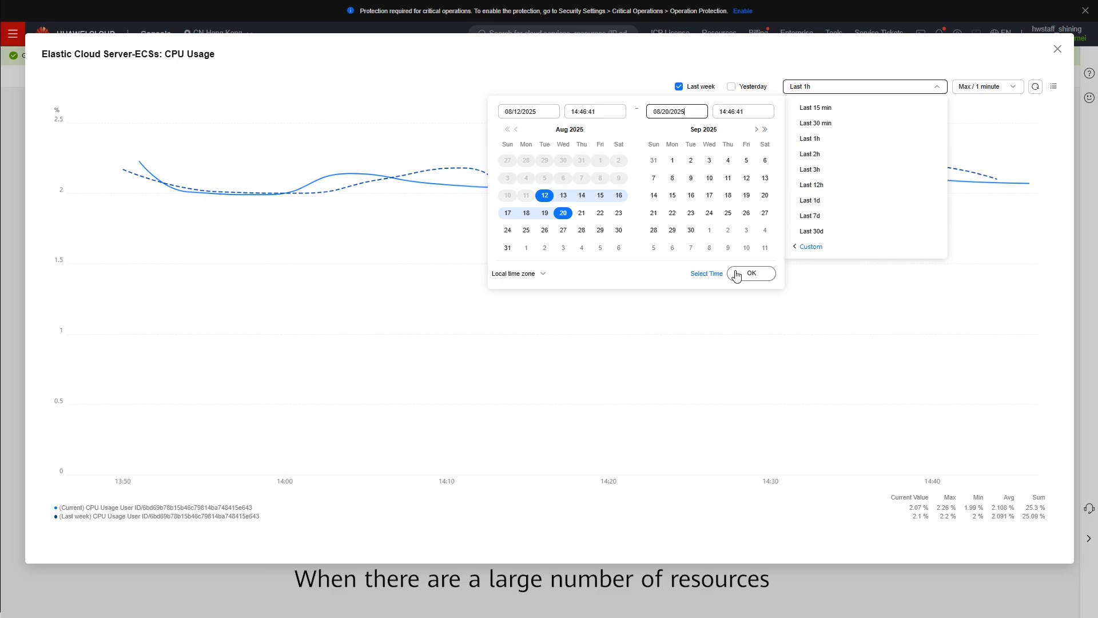
{"action": "left_click", "coordinate": [750, 274]}
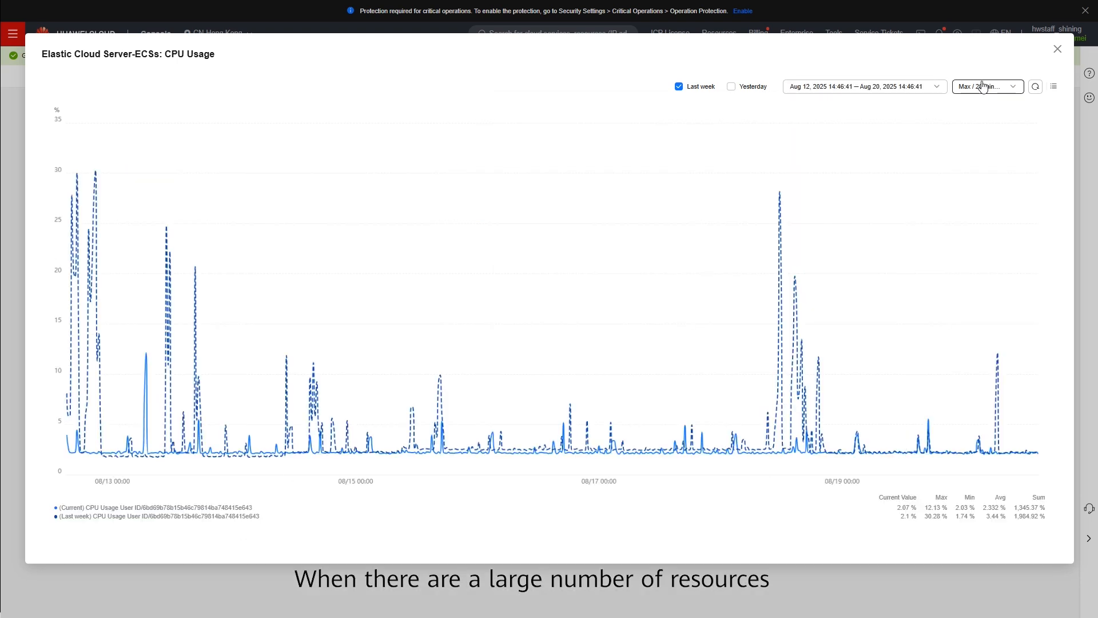
- Show the graph's resource list and deselect the last-week series
{"action": "left_click", "coordinate": [1054, 88]}
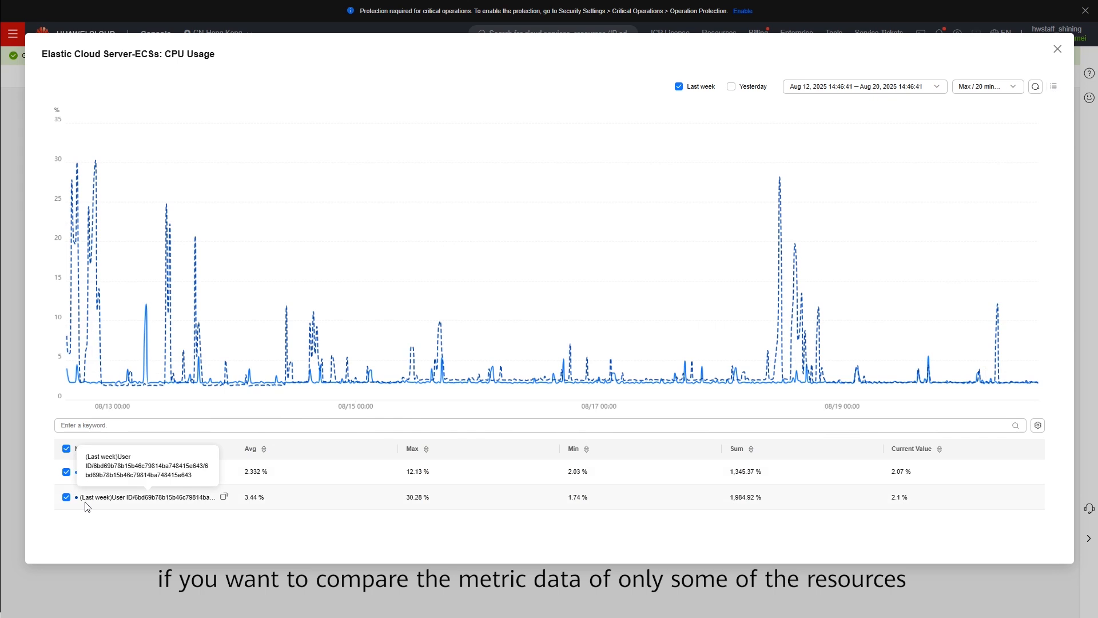
{"action": "left_click", "coordinate": [66, 498]}
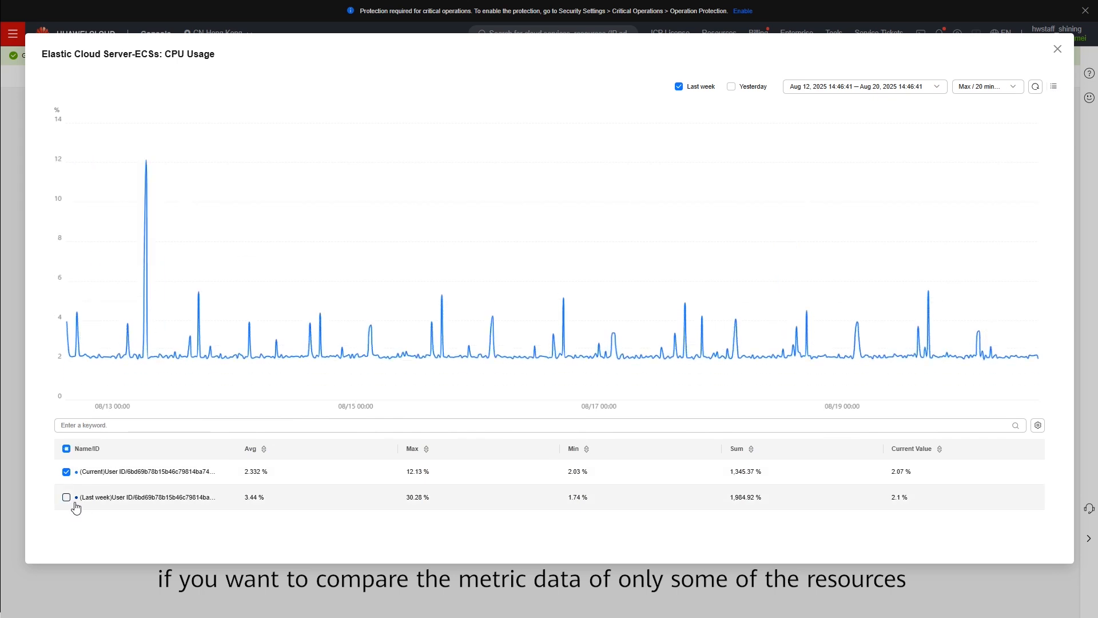
- Close the enlarged graph and display the dashboard in full screen
{"action": "left_click", "coordinate": [1054, 87]}
{"action": "left_click", "coordinate": [1058, 50]}
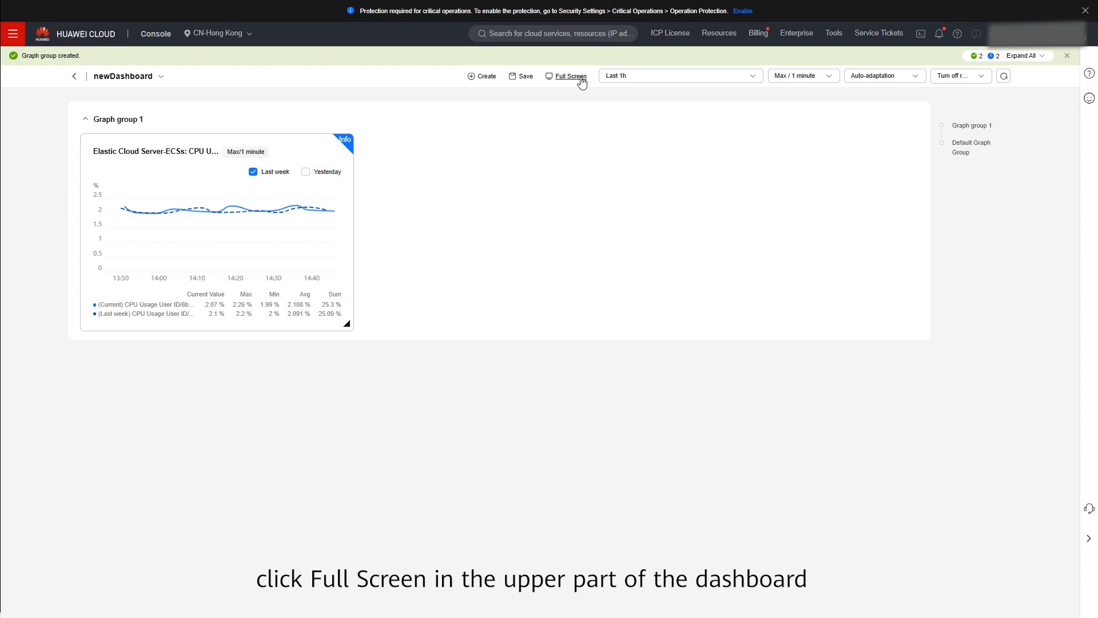
{"action": "left_click", "coordinate": [581, 79]}
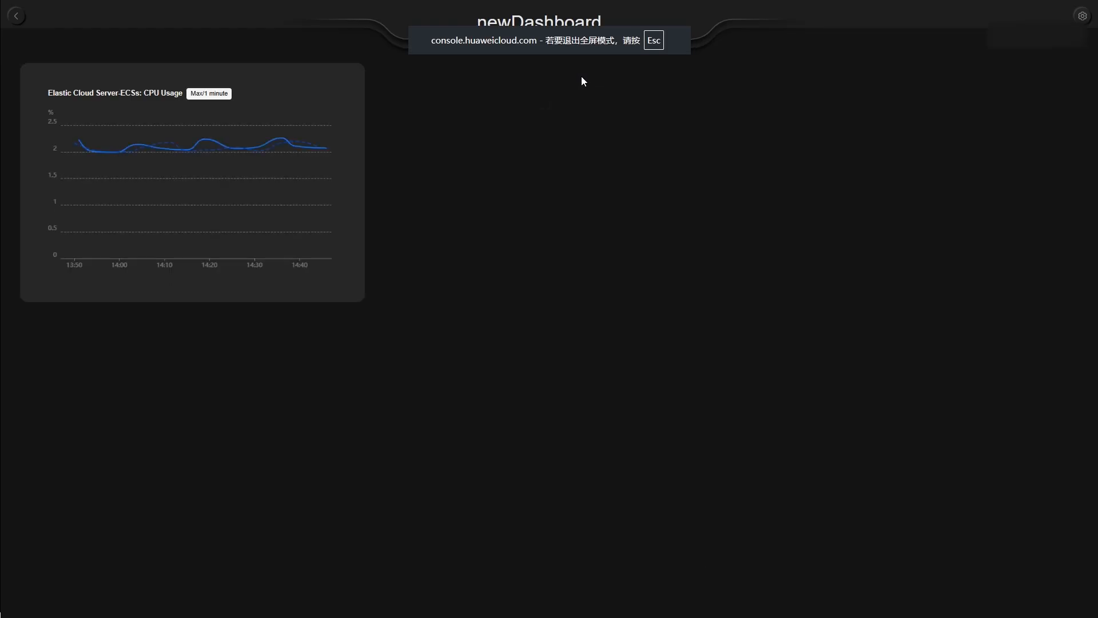
- Exit full screen and open newDashboard from the custom dashboards list
{"action": "key", "text": "Escape"}
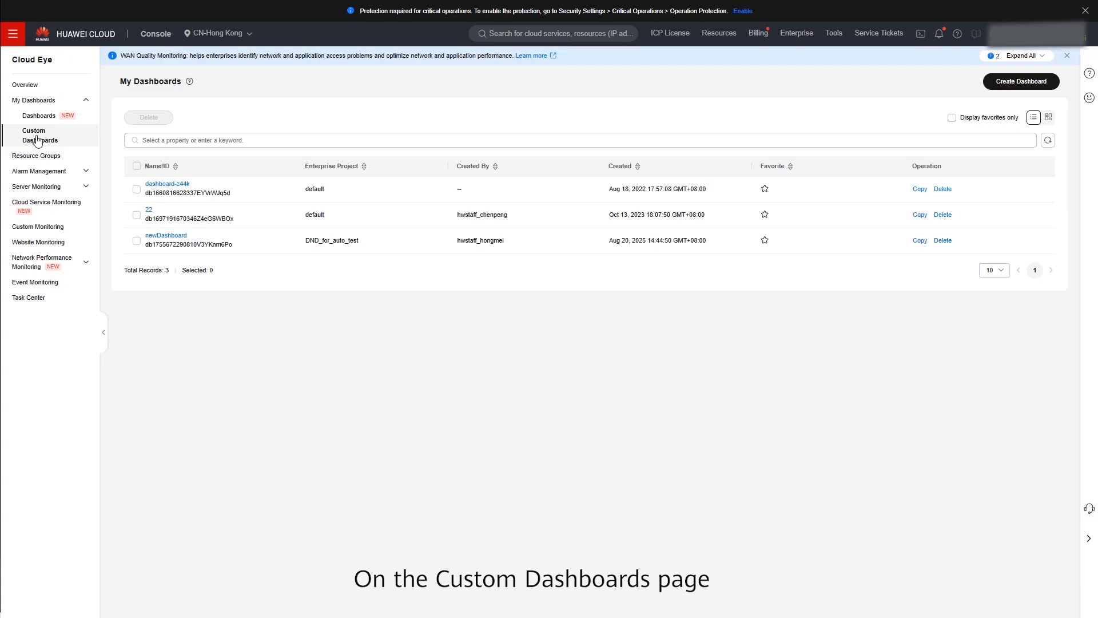
{"action": "left_click", "coordinate": [166, 236]}
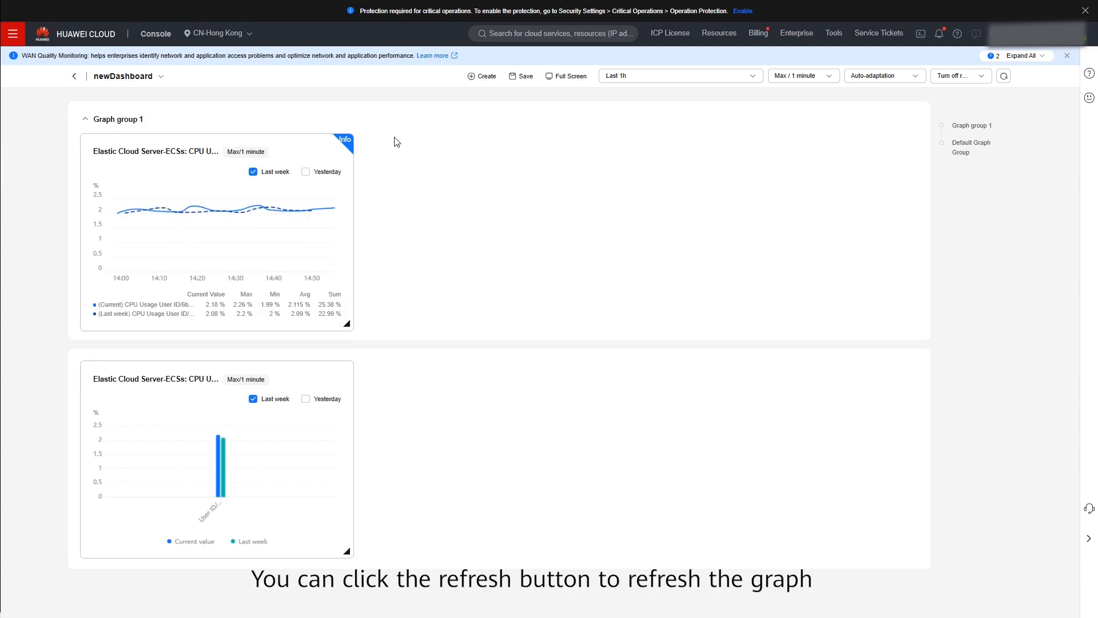
- Refresh the CPU usage line graph and deselect the last-week series in its resource list
{"action": "left_click", "coordinate": [299, 151]}
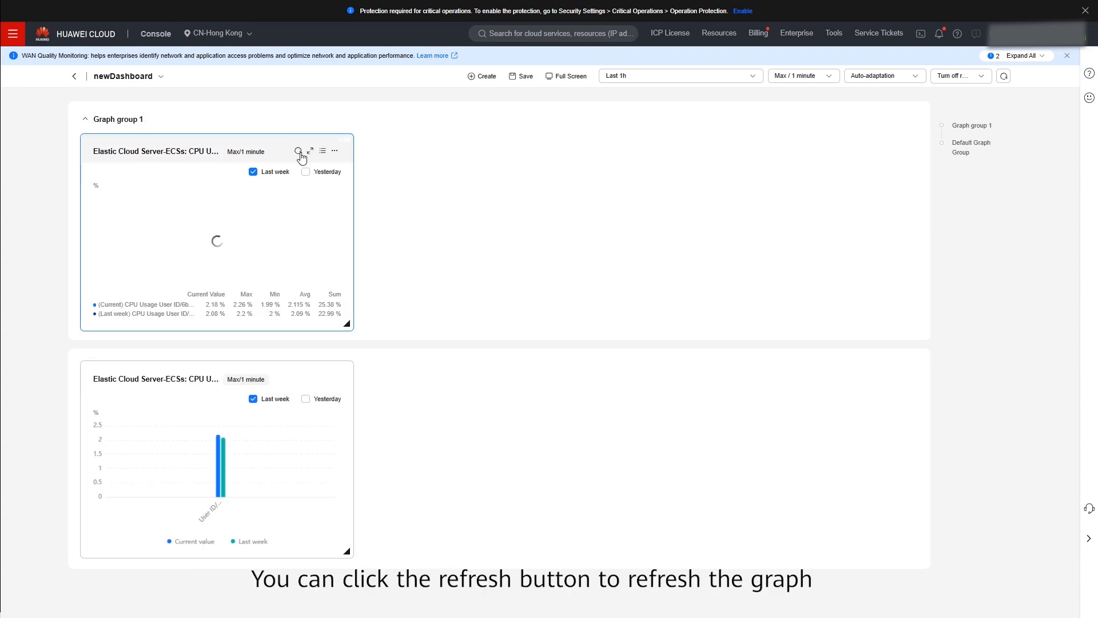
{"action": "left_click", "coordinate": [323, 151]}
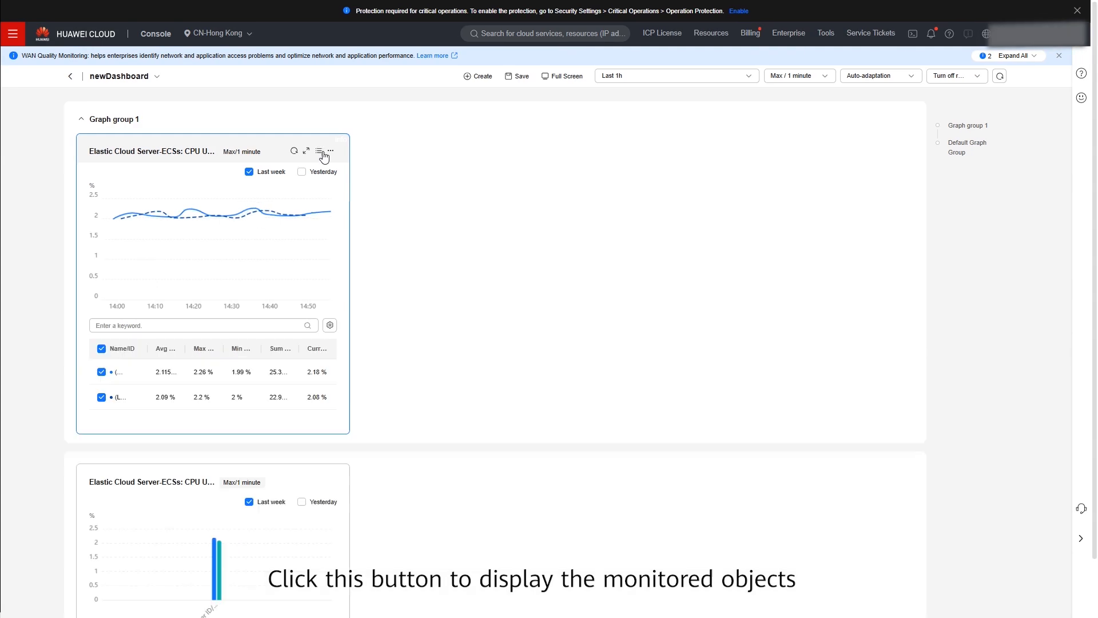
{"action": "left_click", "coordinate": [103, 397]}
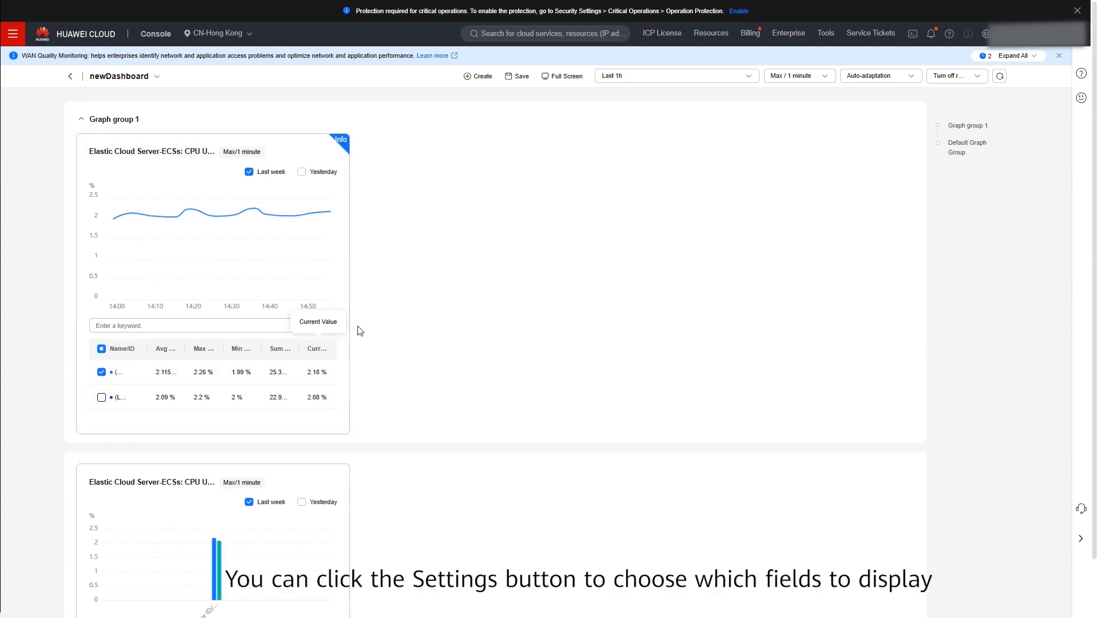
- Add the Resource Type and Dimension columns to the line graph's resource list, then hide the list
{"action": "left_click", "coordinate": [330, 324]}
{"action": "left_click", "coordinate": [244, 399]}
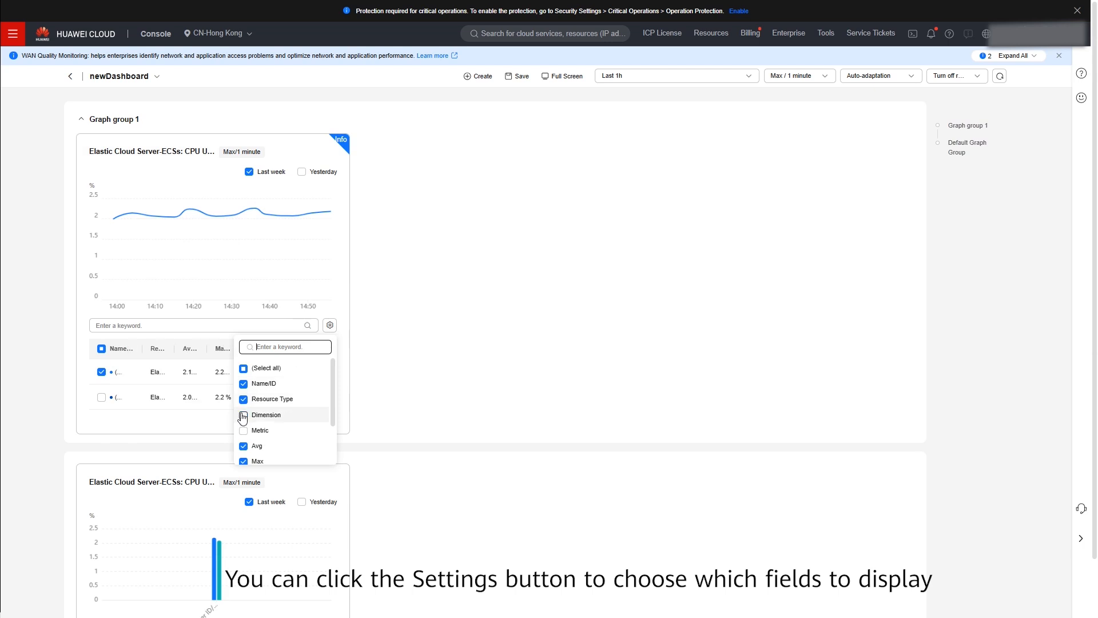
{"action": "left_click", "coordinate": [243, 415]}
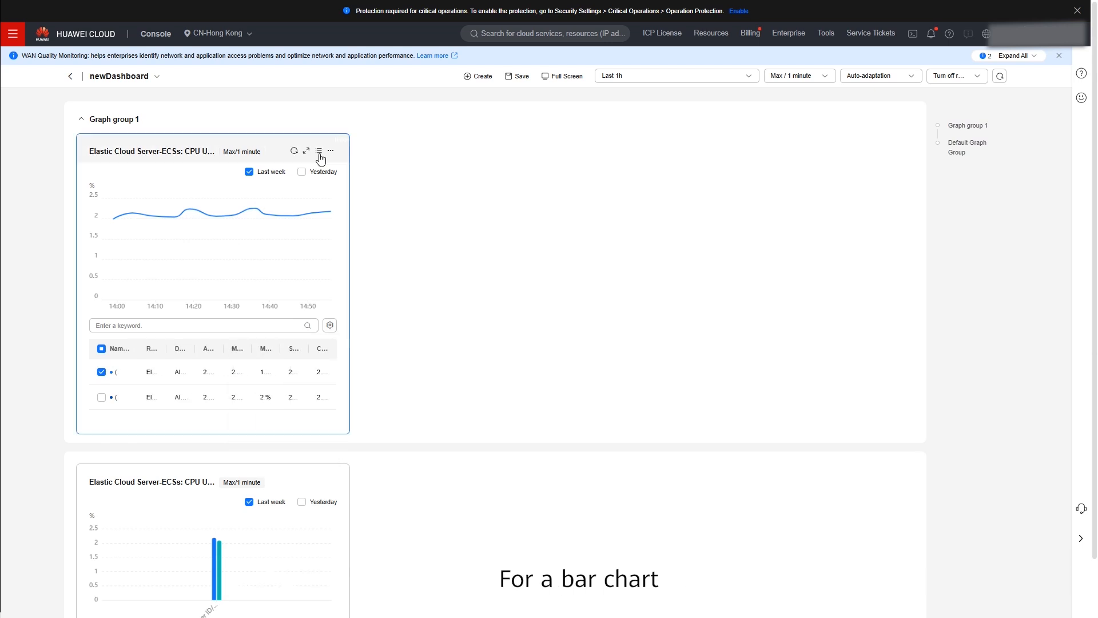
{"action": "left_click", "coordinate": [320, 153]}
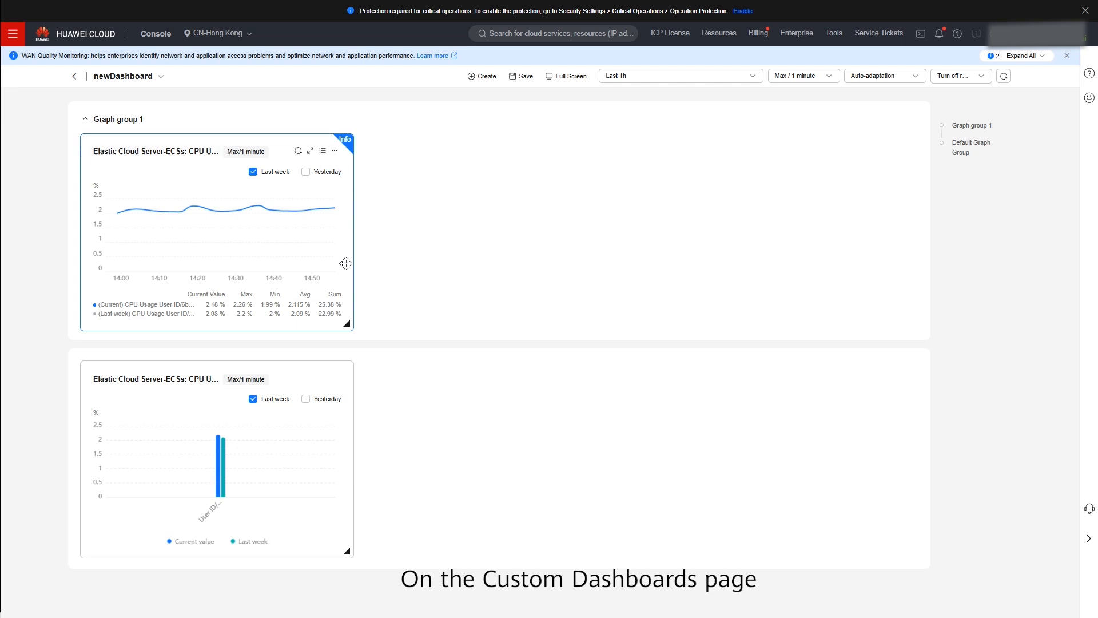
- Set the bar chart's sort metric quantity to 15 and its order to Ascending
{"action": "mouse_move", "coordinate": [342, 427]}
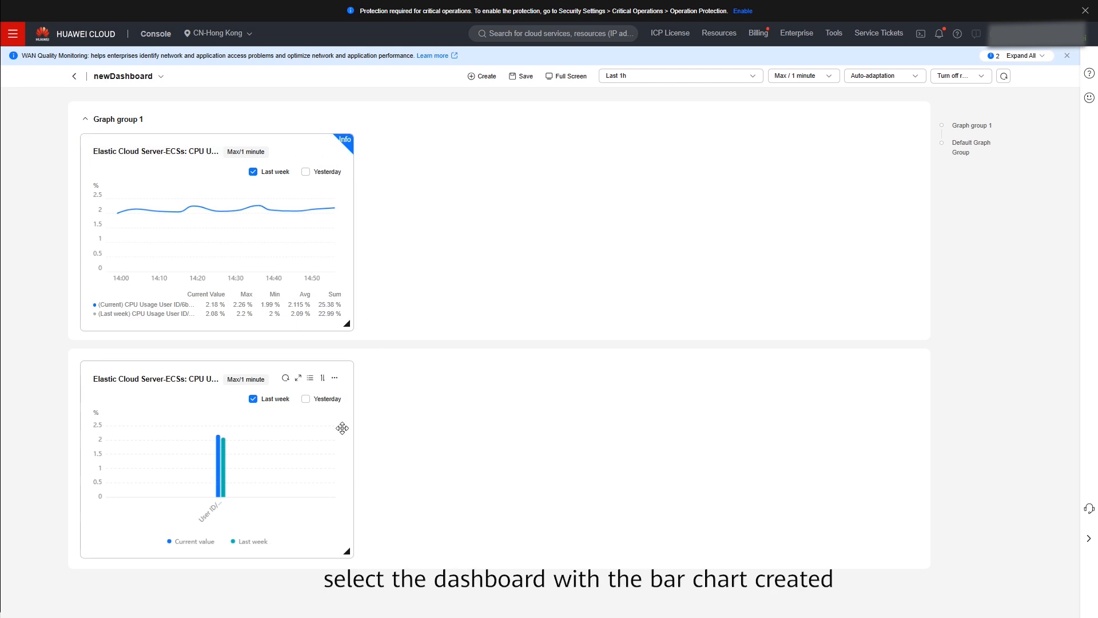
{"action": "left_click", "coordinate": [324, 380]}
{"action": "left_click", "coordinate": [298, 450]}
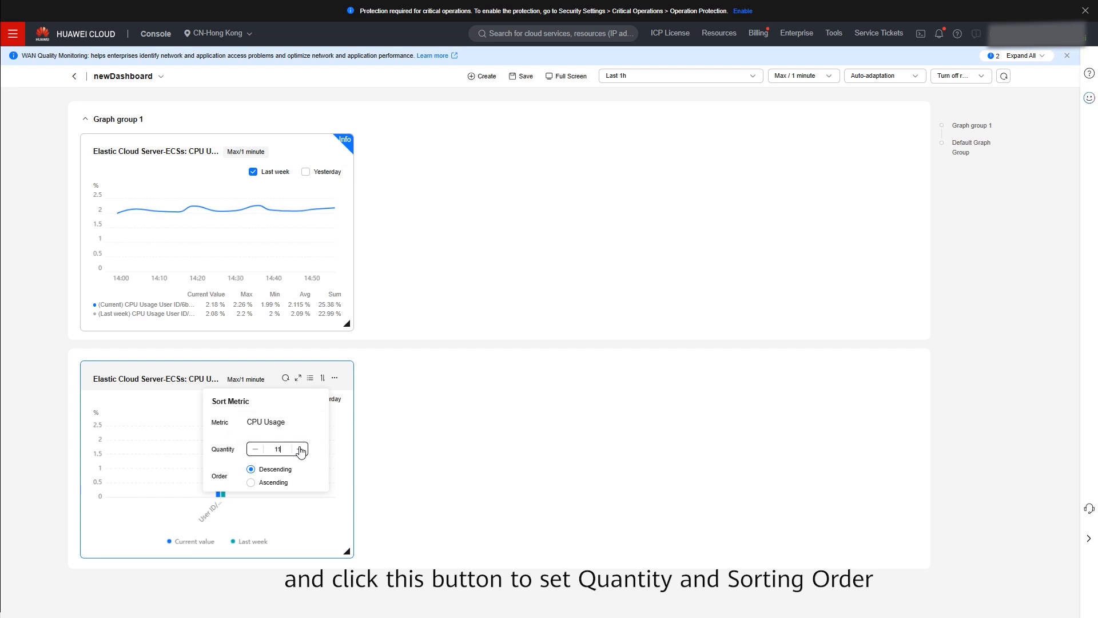
{"action": "left_click", "coordinate": [300, 449]}
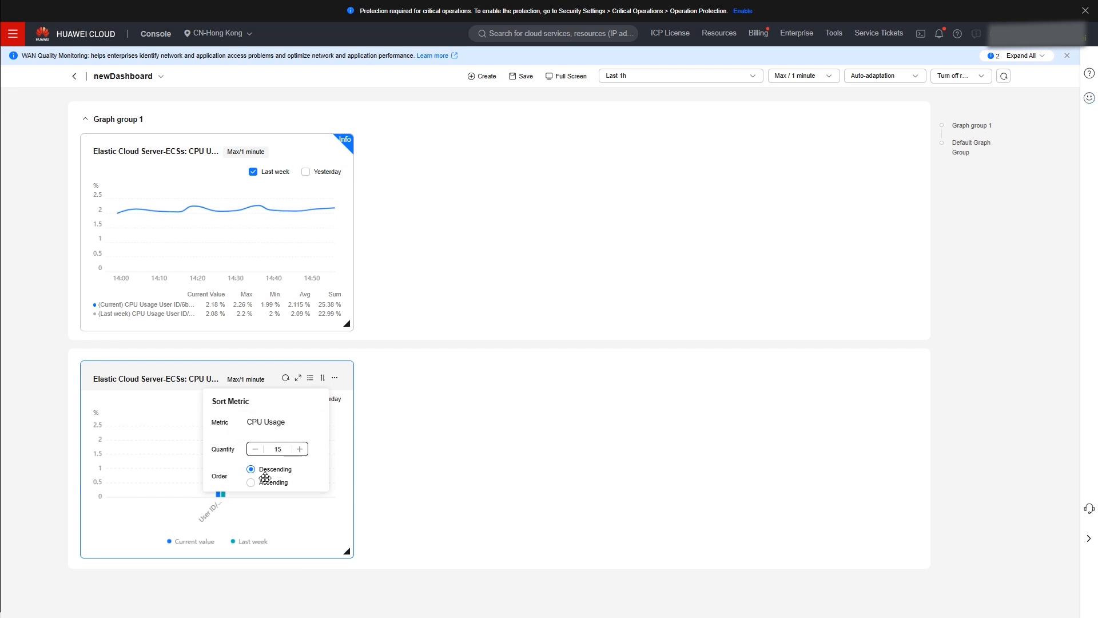
{"action": "left_click", "coordinate": [252, 482]}
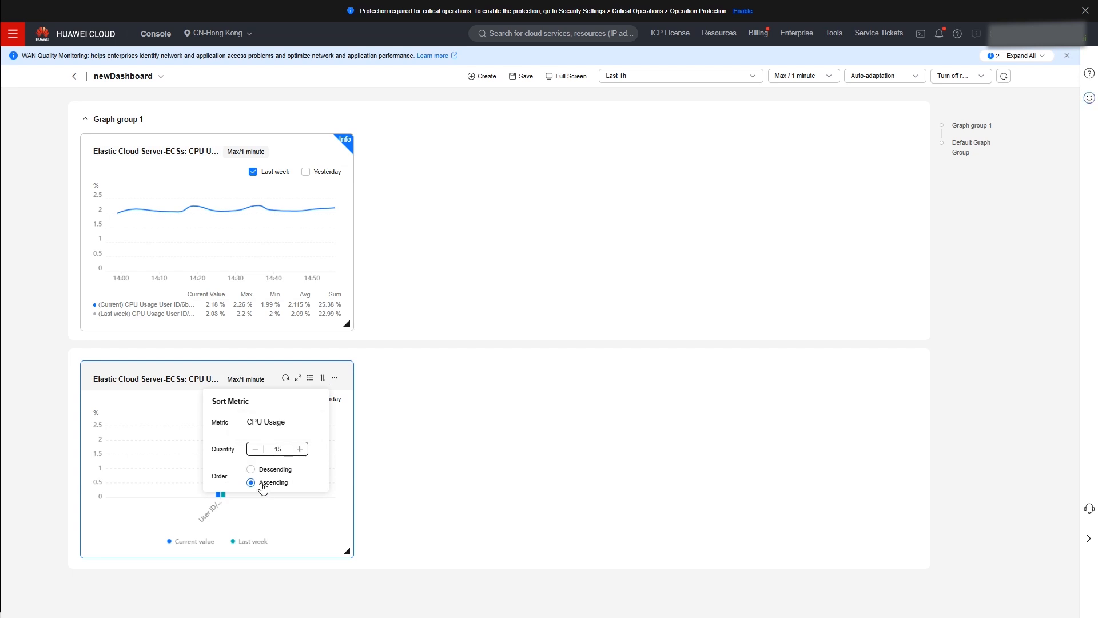
{"action": "left_click", "coordinate": [324, 380]}
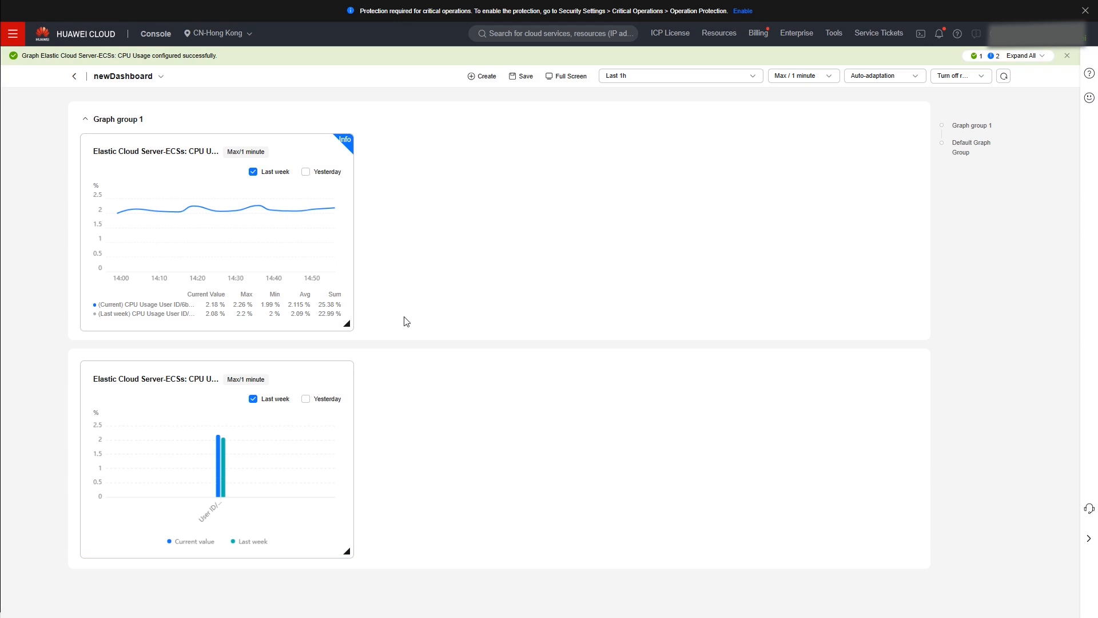
- Copy the line graph into Graph group 1 on the current dashboard and save the copy
{"action": "left_click", "coordinate": [334, 151]}
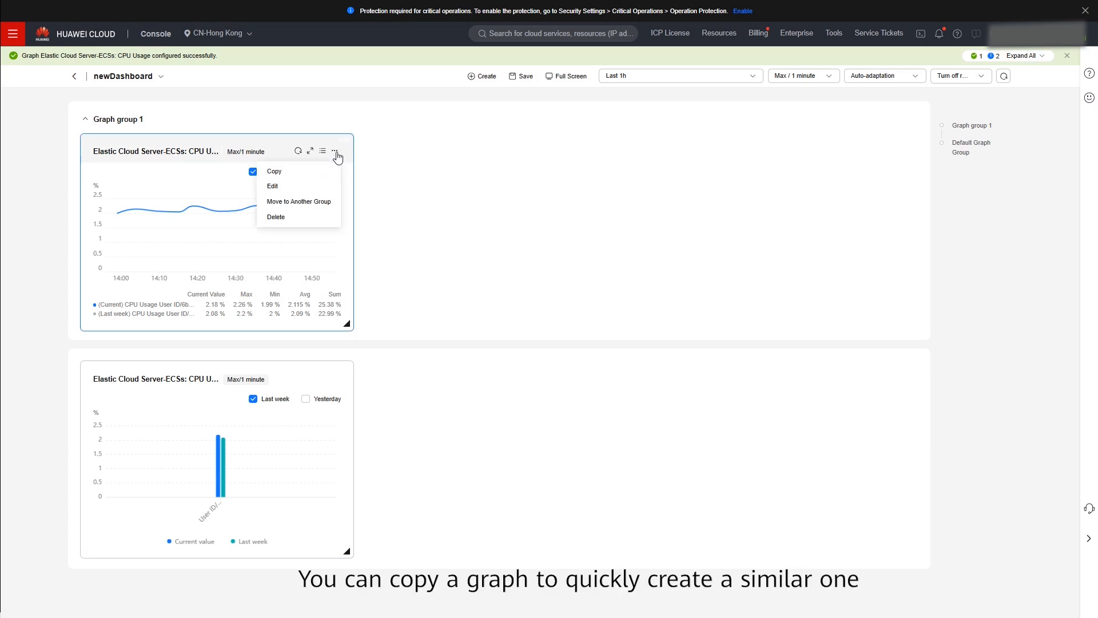
{"action": "left_click", "coordinate": [312, 173]}
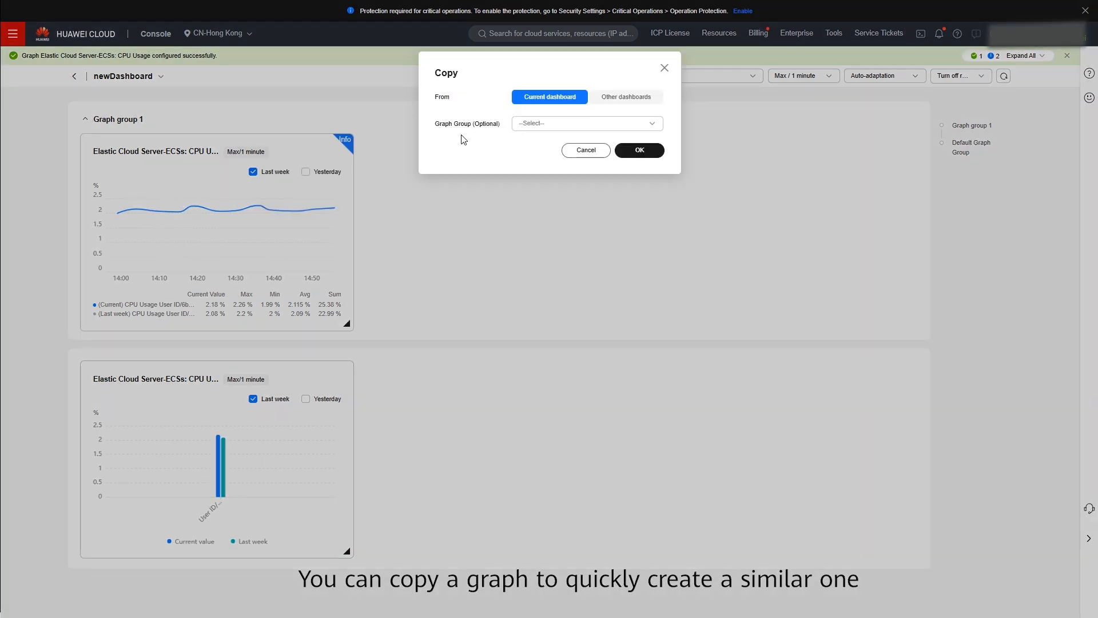
{"action": "left_click", "coordinate": [554, 126]}
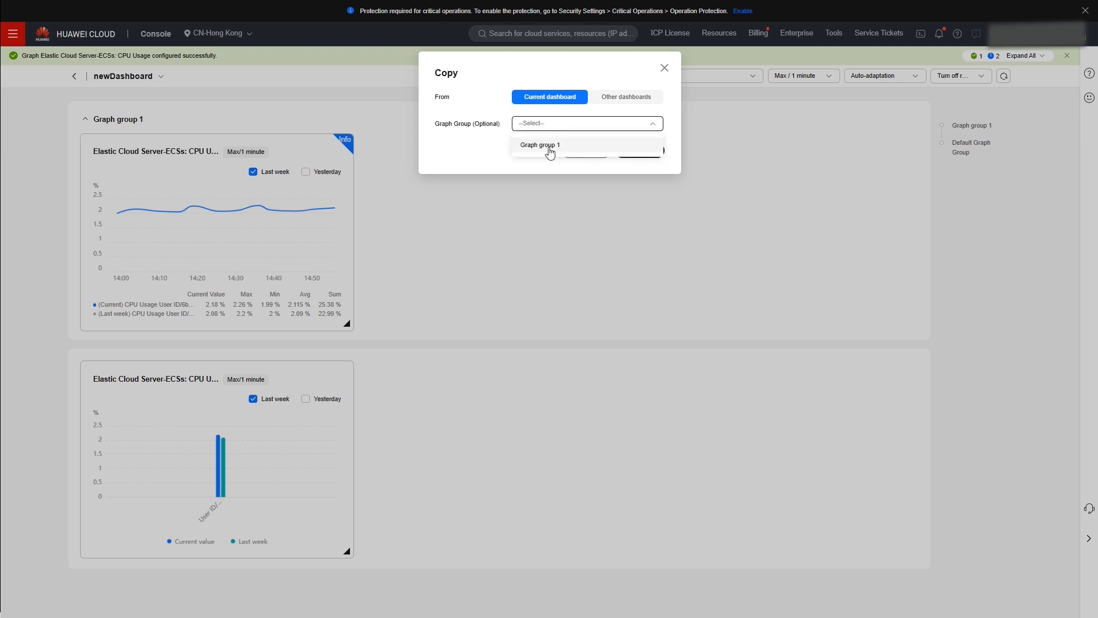
{"action": "left_click", "coordinate": [549, 146]}
{"action": "left_click", "coordinate": [641, 151]}
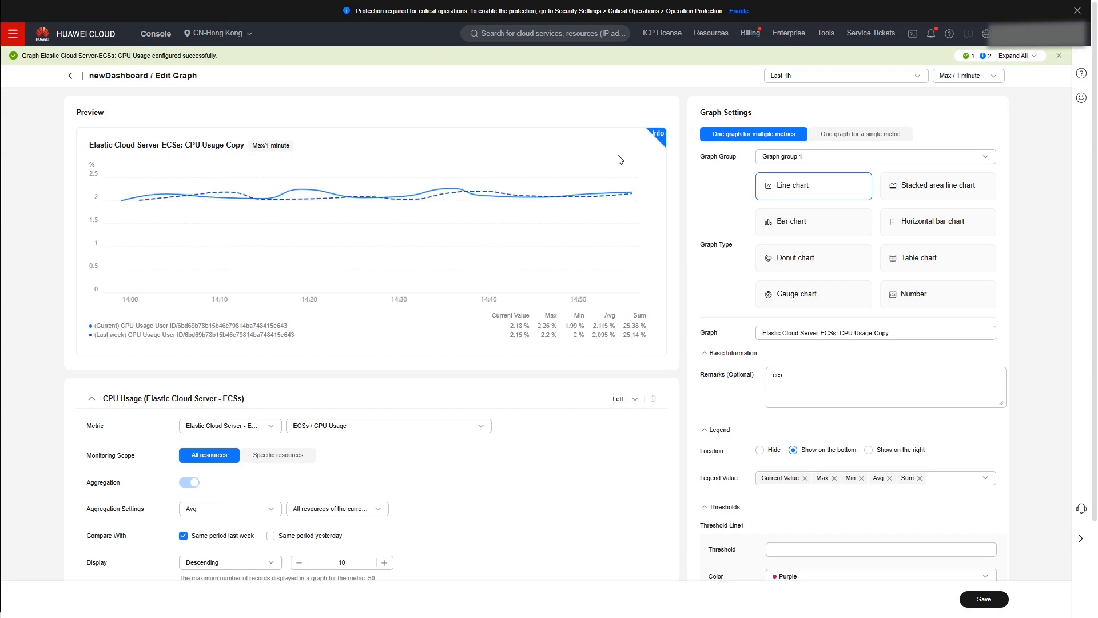
{"action": "scroll", "coordinate": [784, 479], "scroll_direction": "down", "scroll_amount": 3}
{"action": "left_click", "coordinate": [984, 599]}
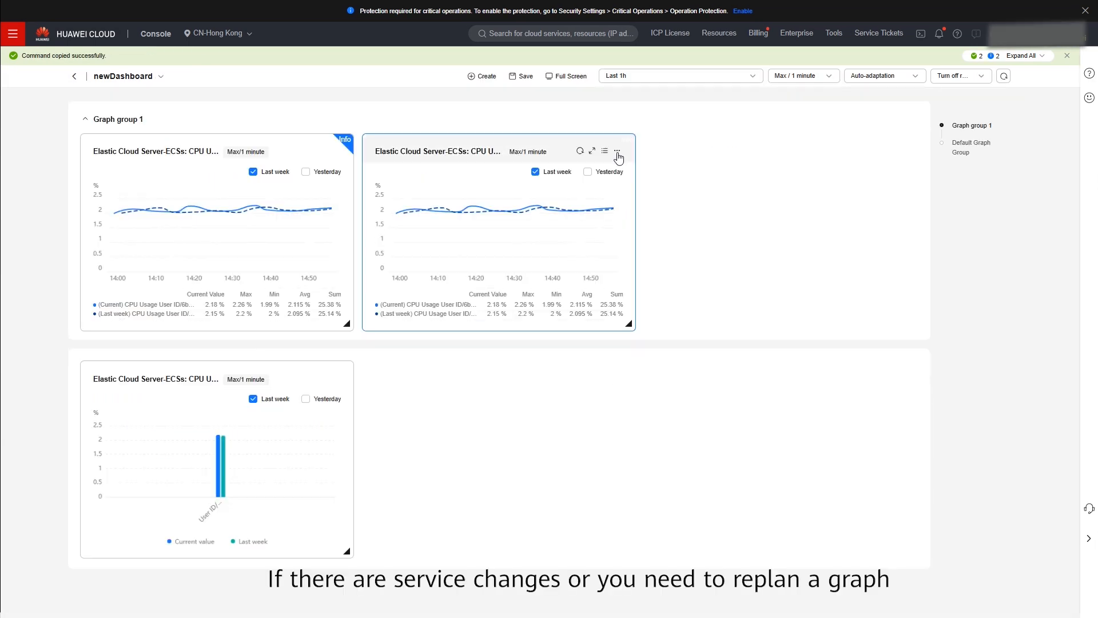
- Edit the copied line graph, change its aggregation method, and save it
{"action": "left_click", "coordinate": [617, 152]}
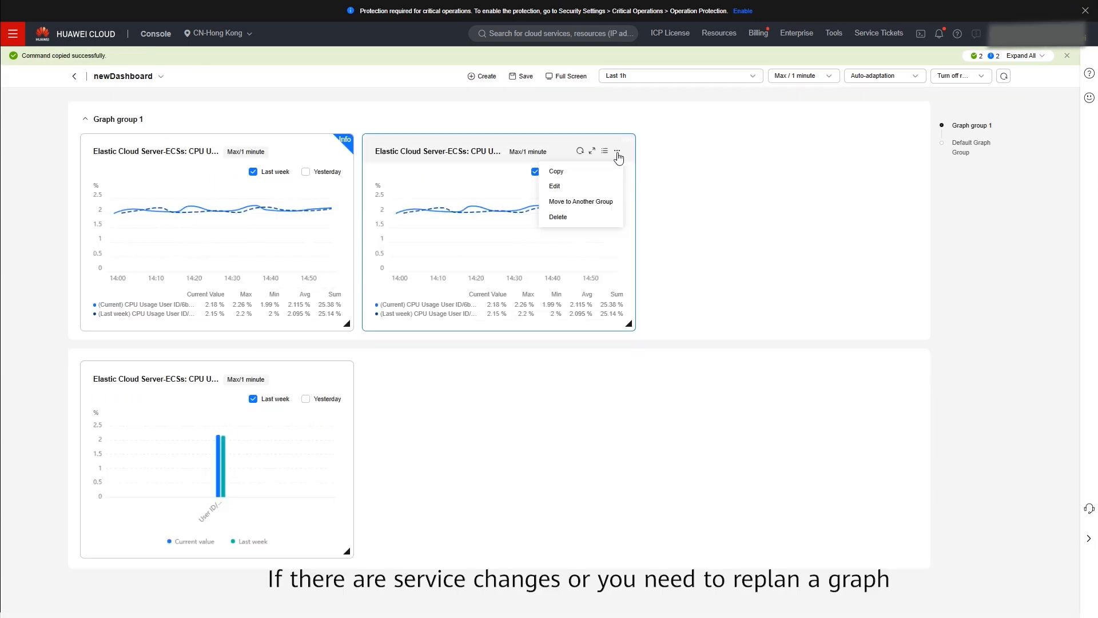
{"action": "left_click", "coordinate": [591, 188]}
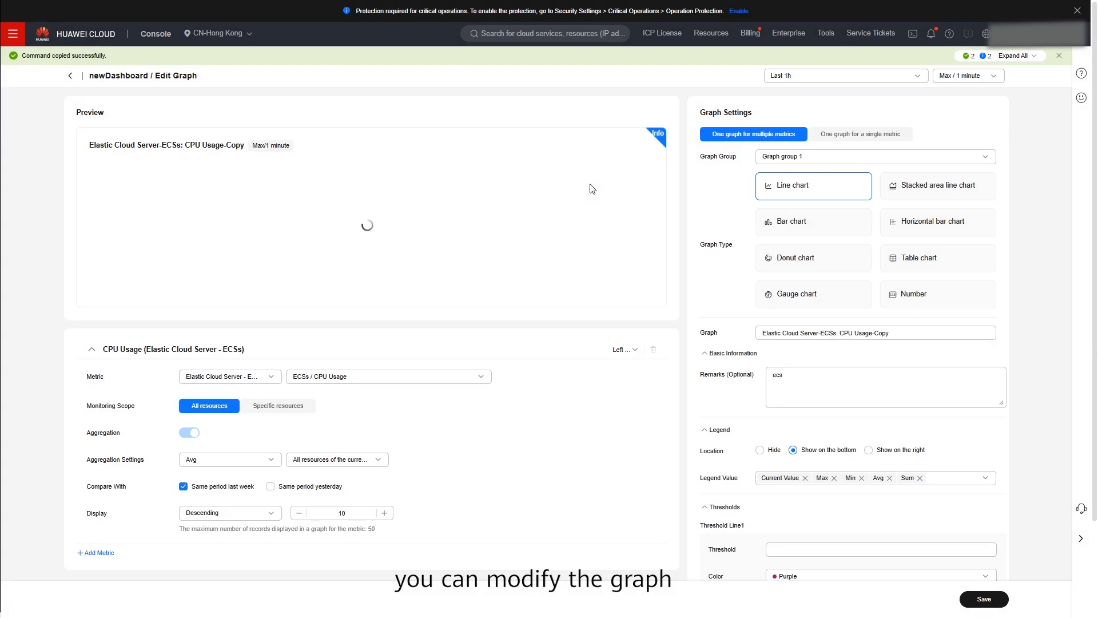
{"action": "scroll", "coordinate": [289, 486], "scroll_direction": "down", "scroll_amount": 1}
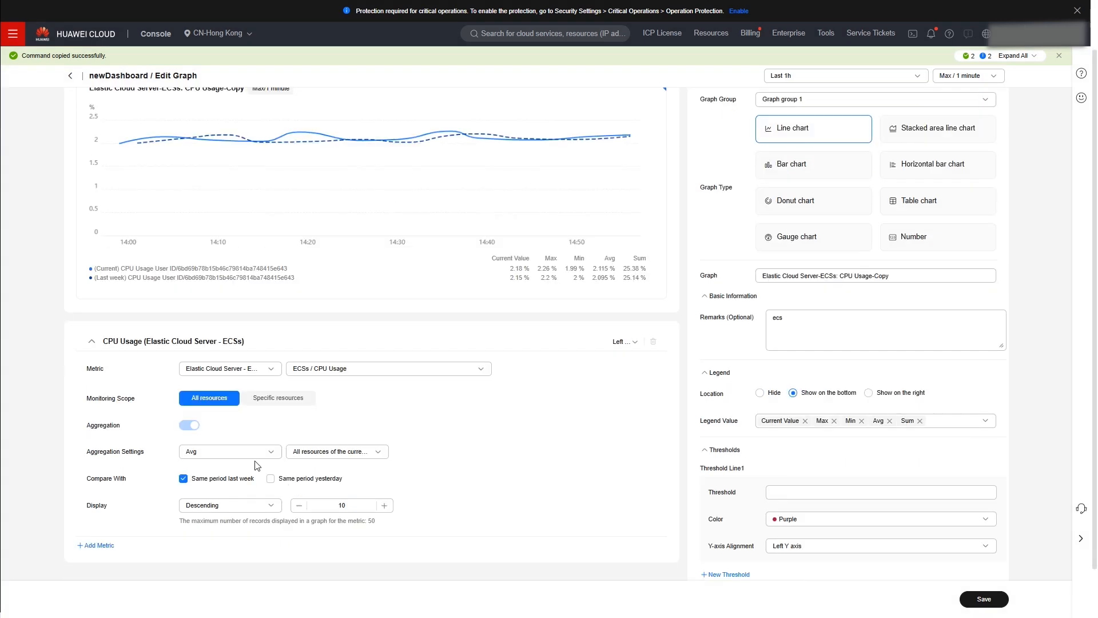
{"action": "left_click", "coordinate": [255, 452]}
{"action": "left_click", "coordinate": [239, 491]}
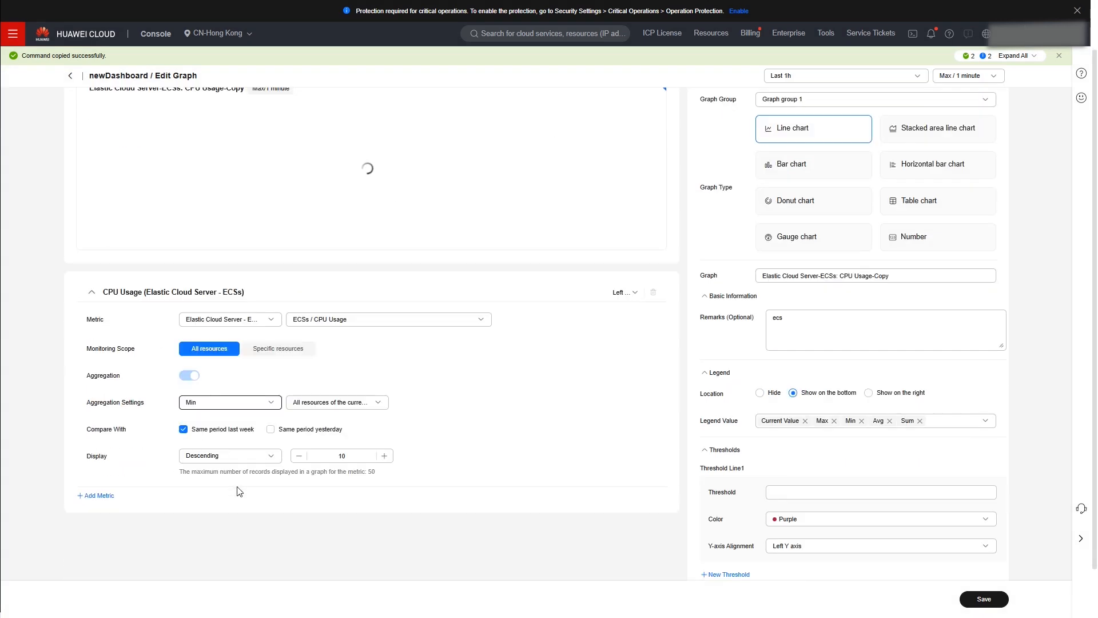
{"action": "left_click", "coordinate": [984, 600]}
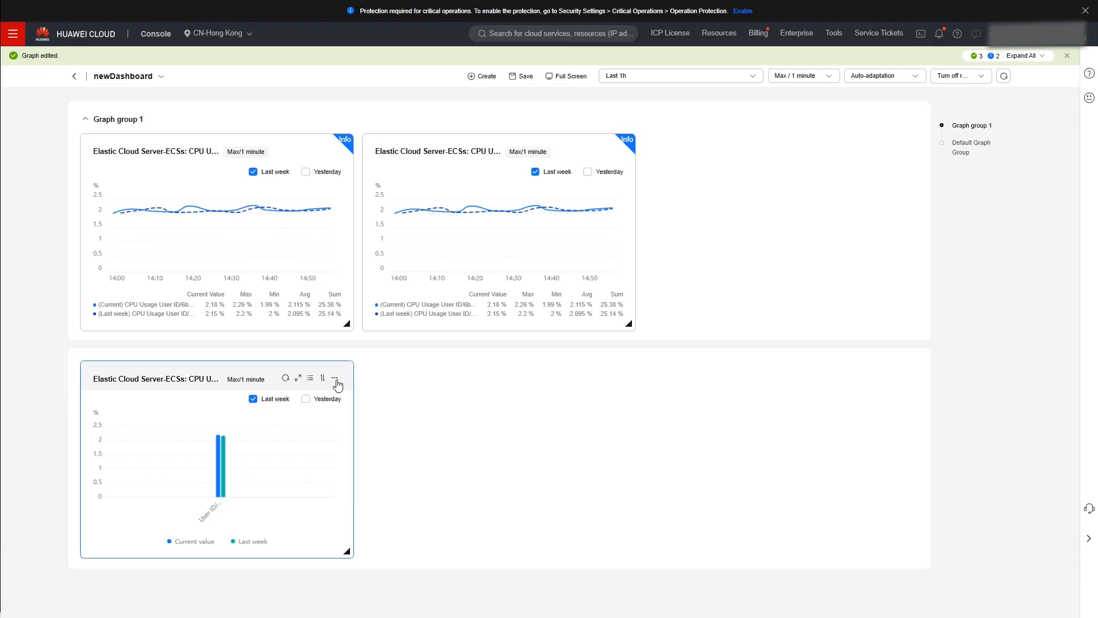
- Move the bar chart to Graph group 1
{"action": "left_click", "coordinate": [335, 380]}
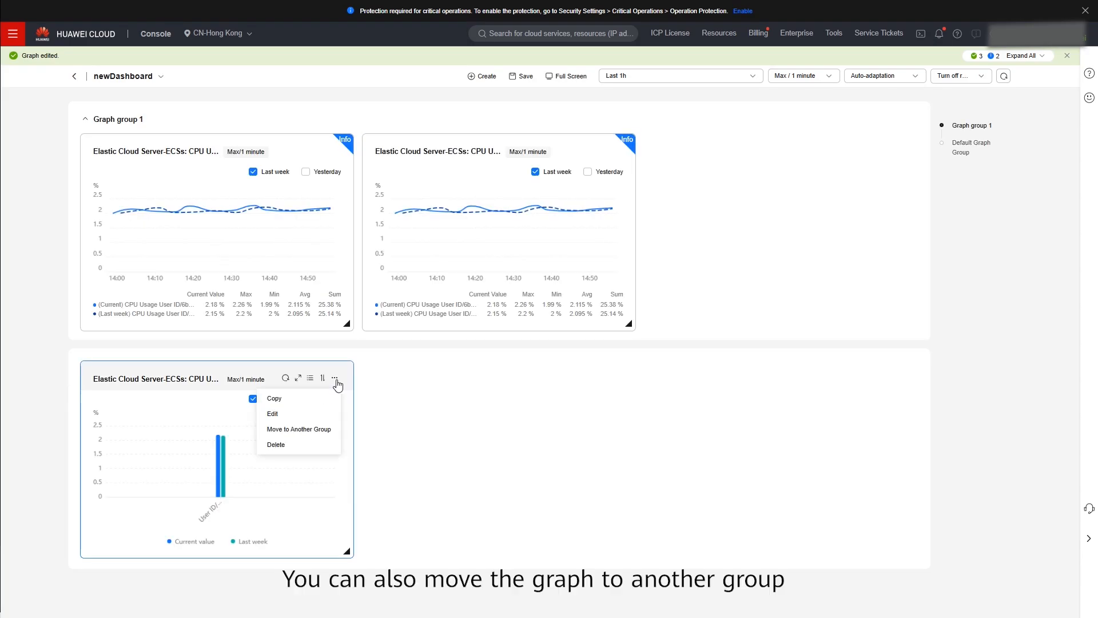
{"action": "left_click", "coordinate": [313, 430]}
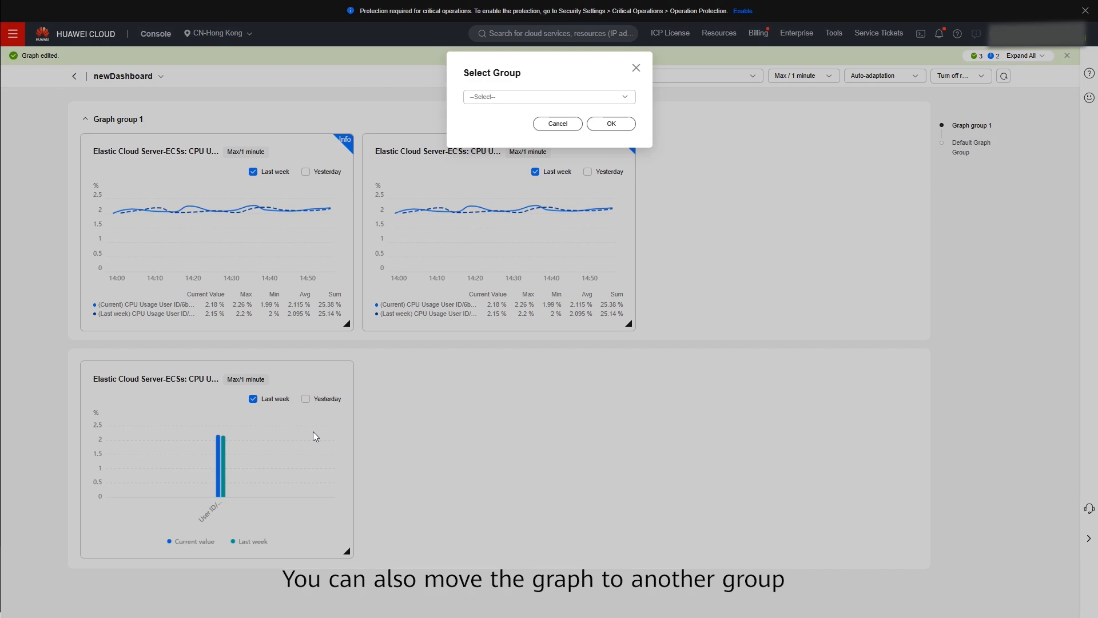
{"action": "left_click", "coordinate": [530, 98]}
{"action": "left_click", "coordinate": [522, 118]}
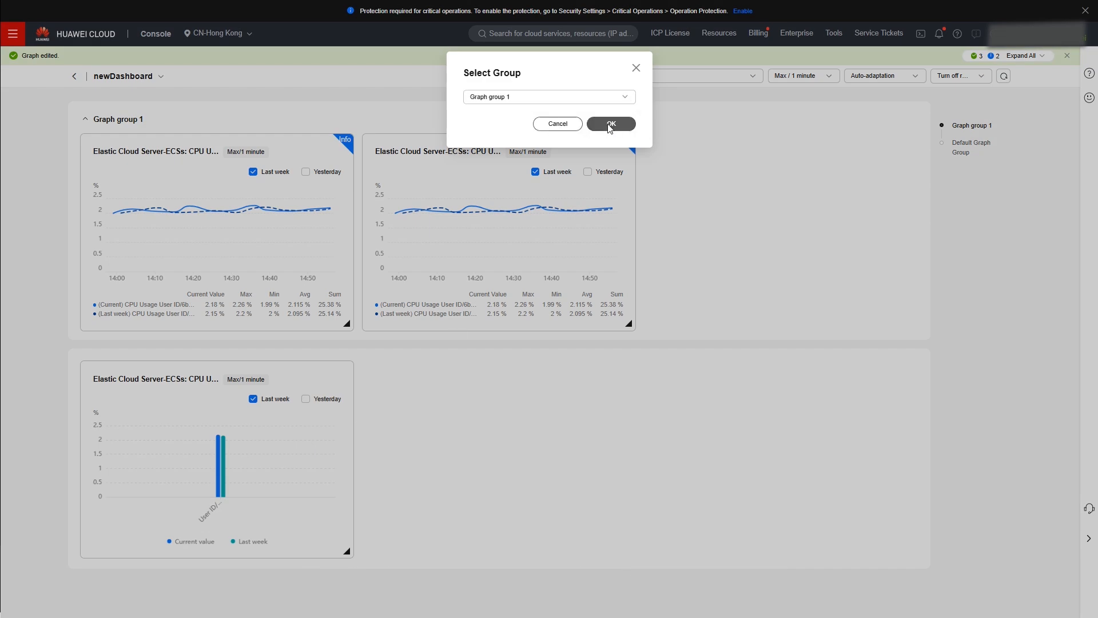
{"action": "left_click", "coordinate": [607, 124]}
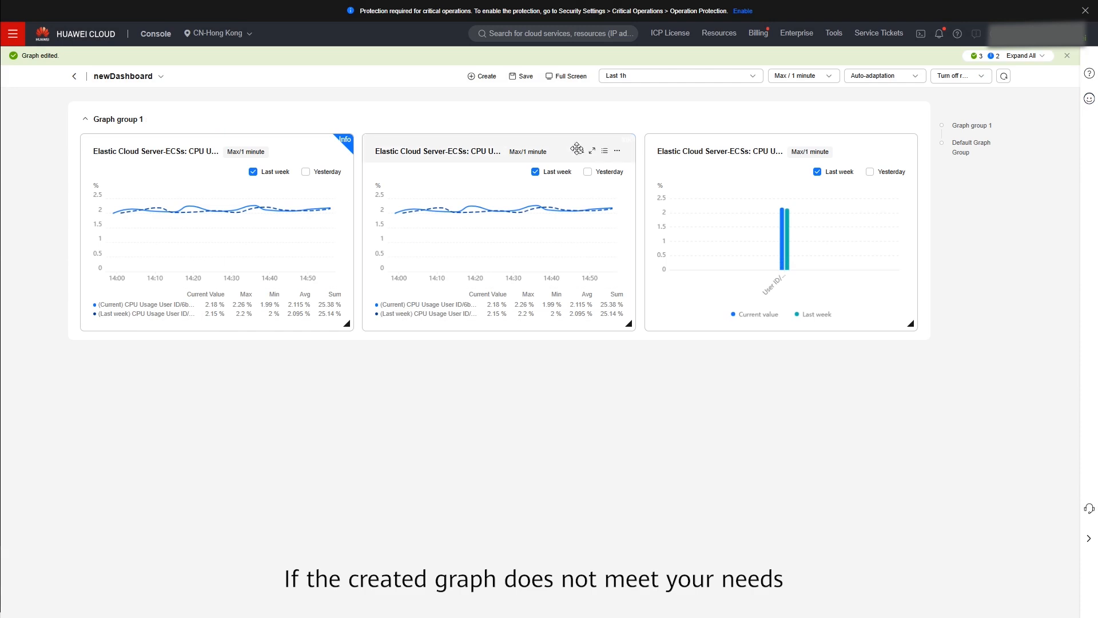
- Delete the copied CPU Usage-Copy line graph
{"action": "left_click", "coordinate": [618, 153]}
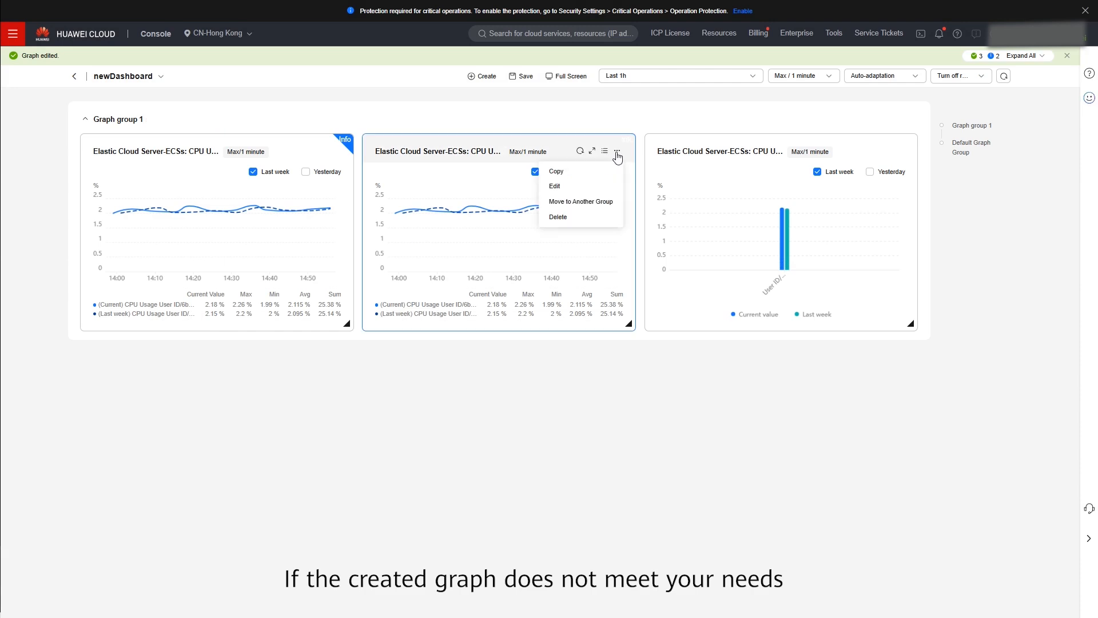
{"action": "left_click", "coordinate": [576, 215]}
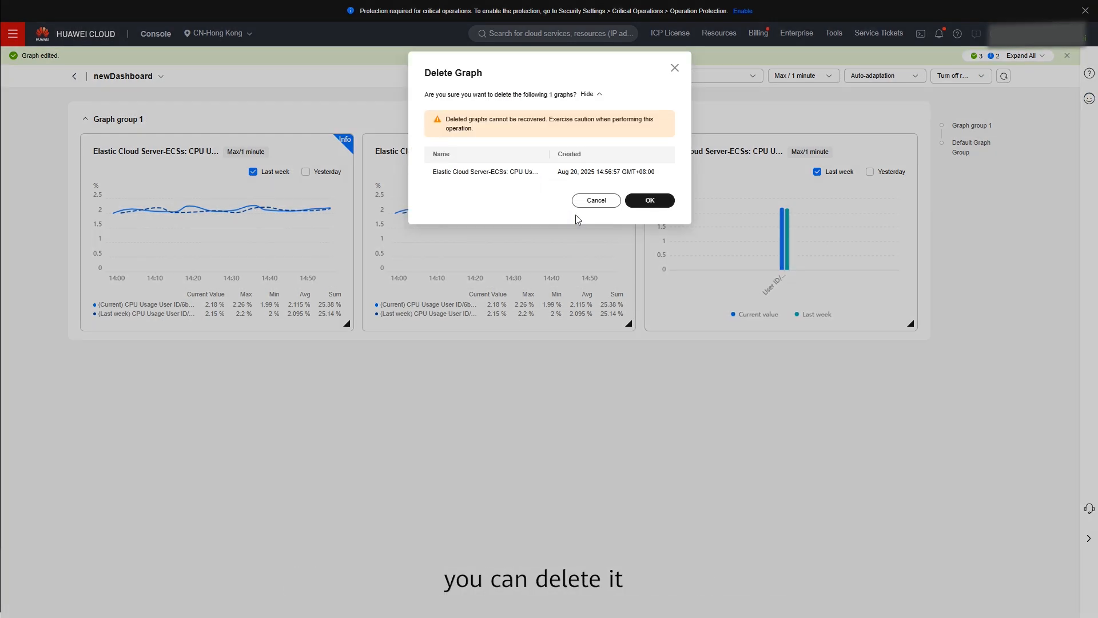
{"action": "left_click", "coordinate": [649, 203]}
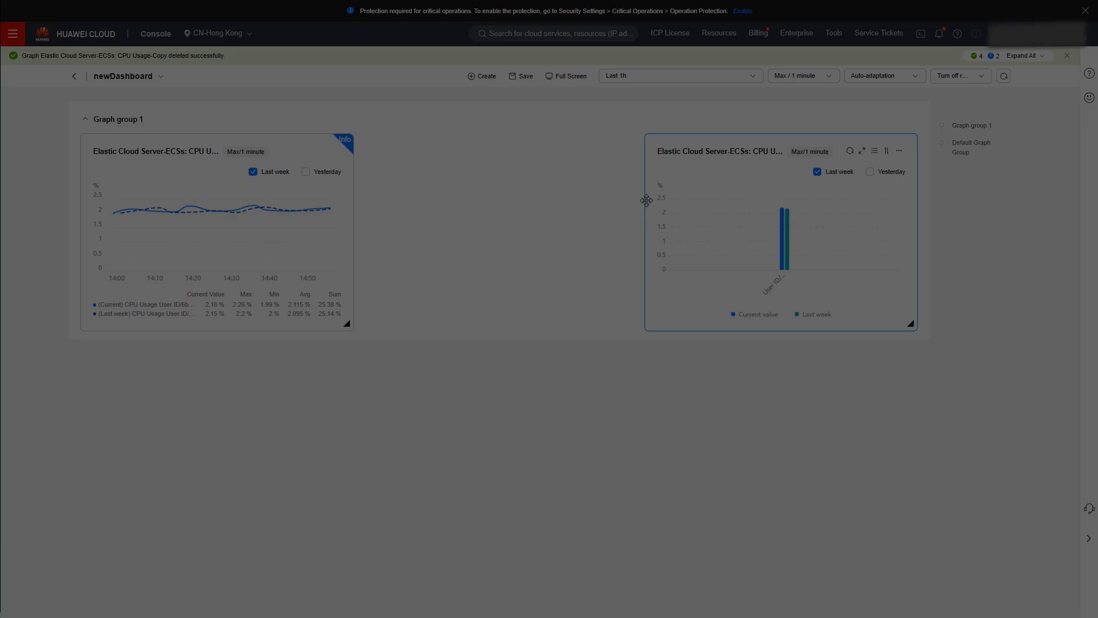